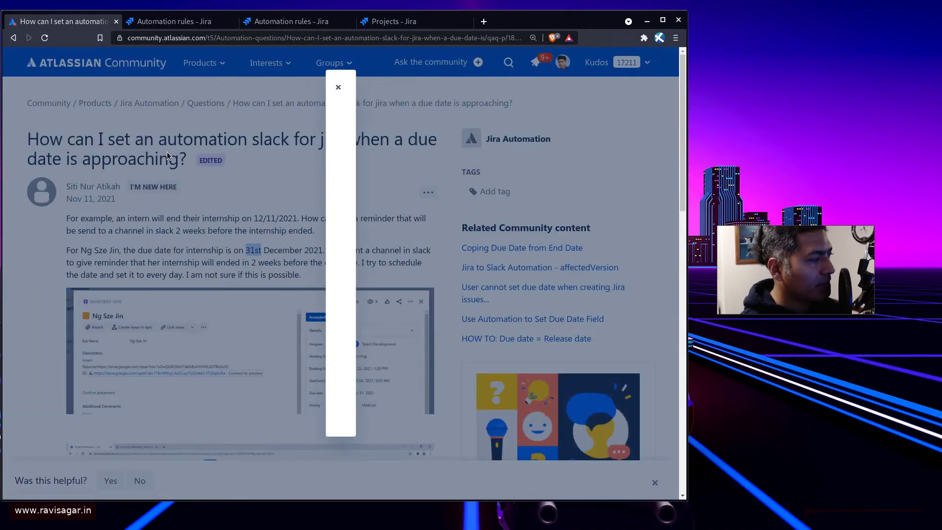
Step: Review the automation rule screenshot in the community question and open the full issue list in Jira
scroll(410, 295, down, 3)
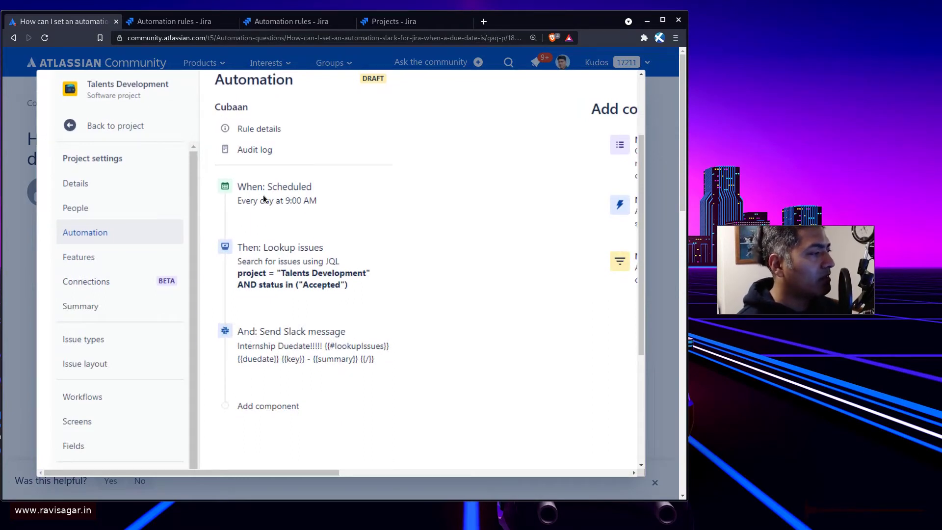
click(298, 274)
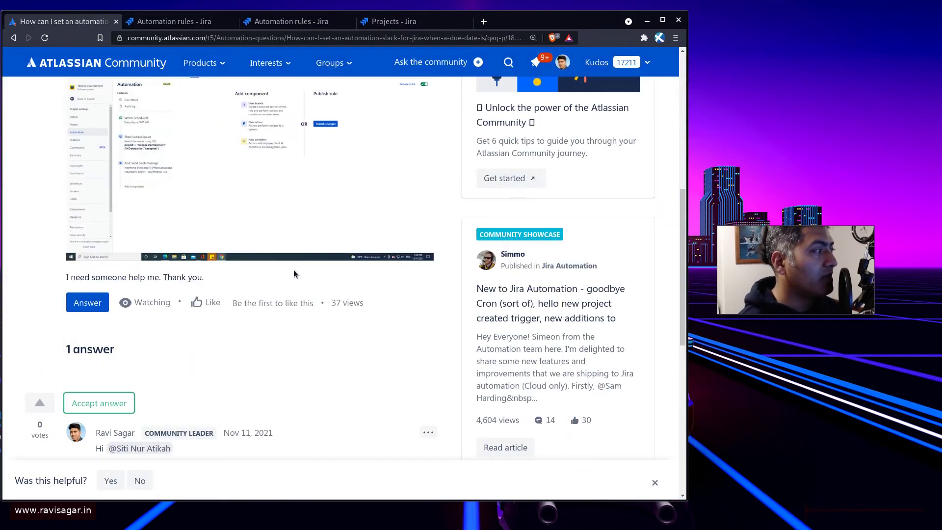
click(387, 22)
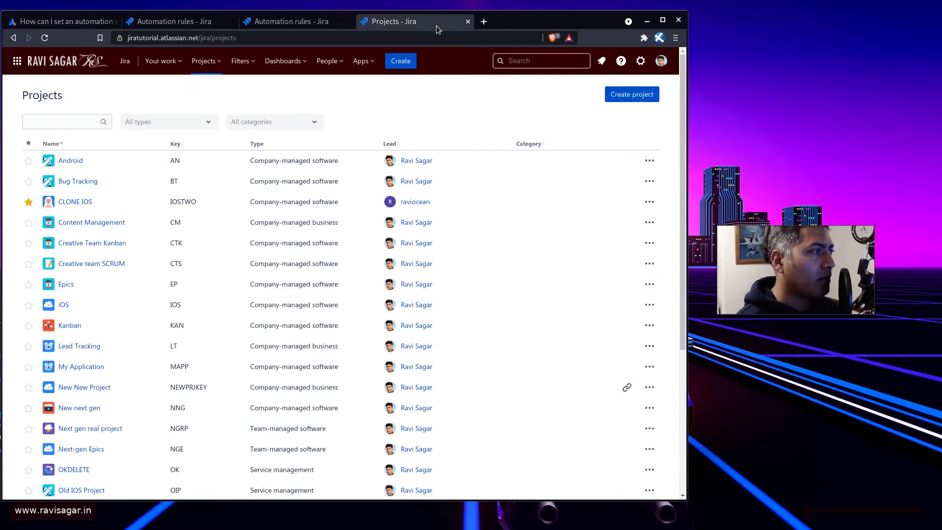
click(541, 56)
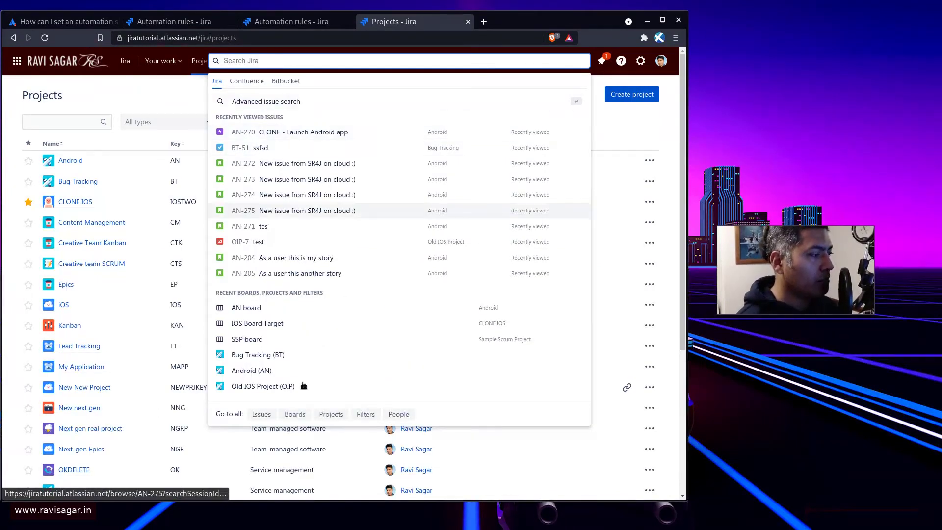
click(260, 415)
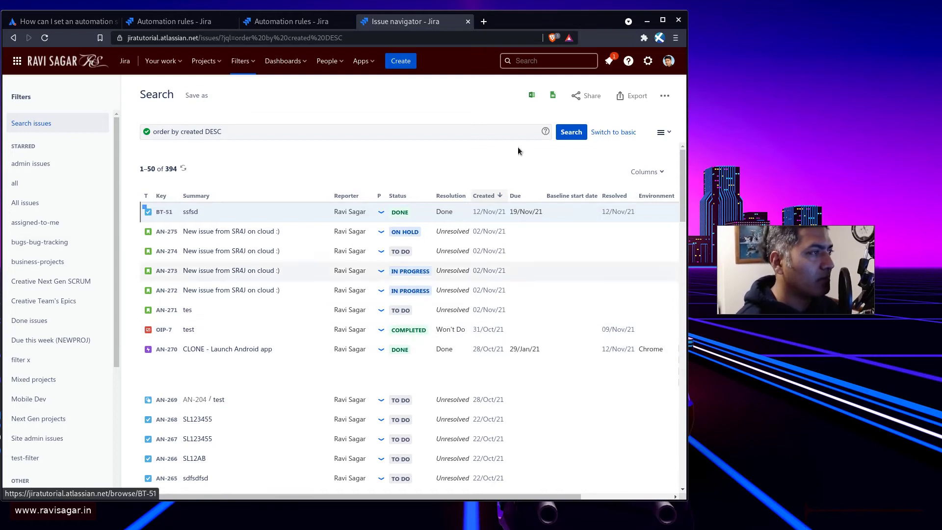
Step: Create a Task in the Bug Tracking project with summary "asdasdasd" and due date 24/Nov/21
click(402, 63)
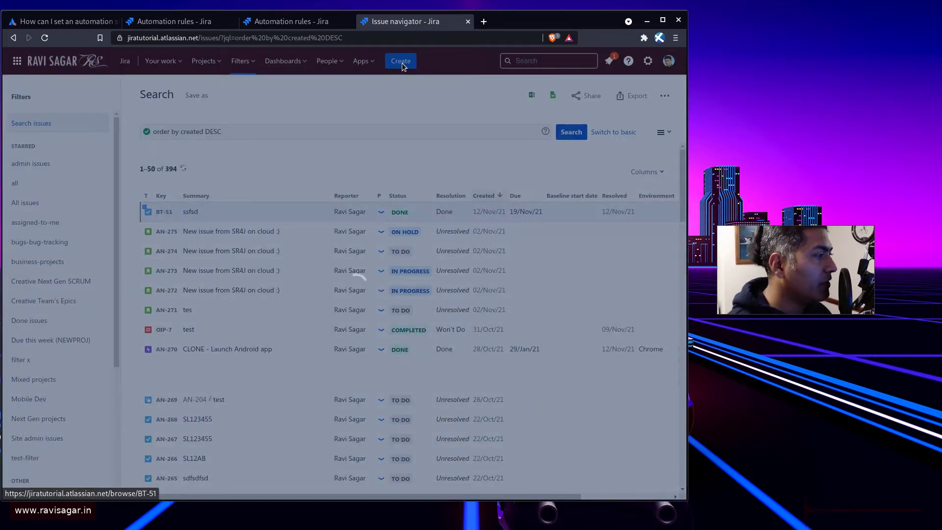
text(asdasdasd)
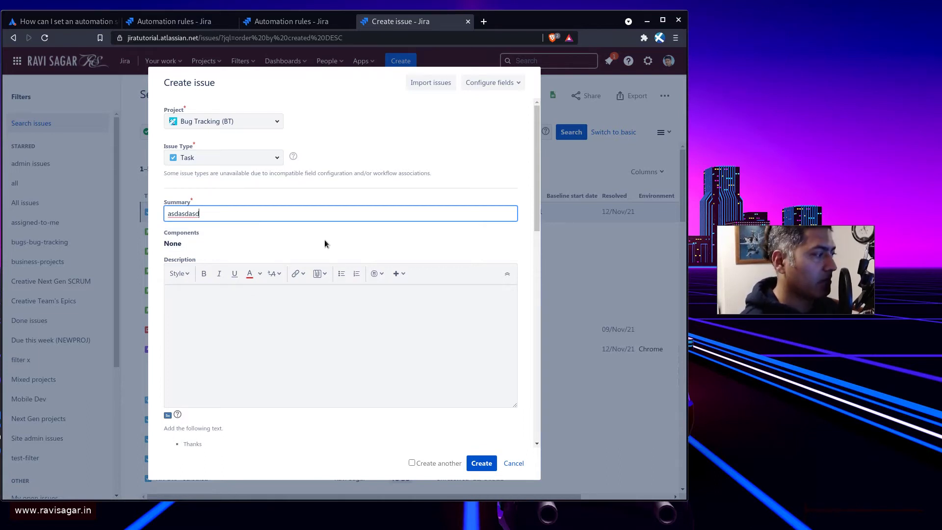
scroll(325, 239, down, 10)
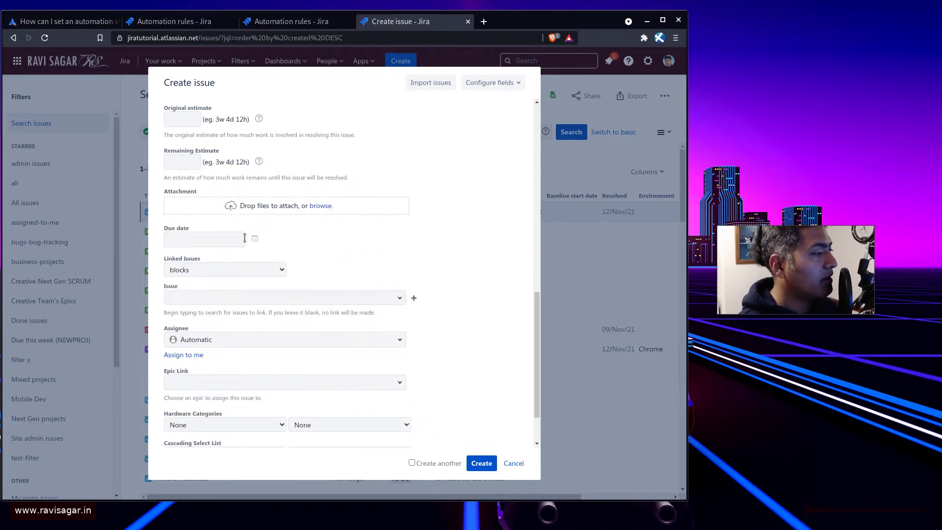
click(255, 239)
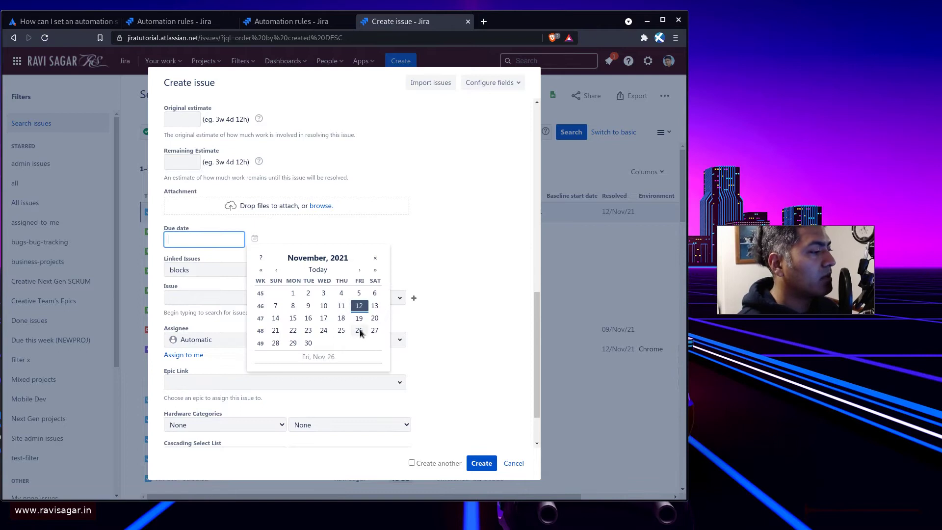
click(323, 330)
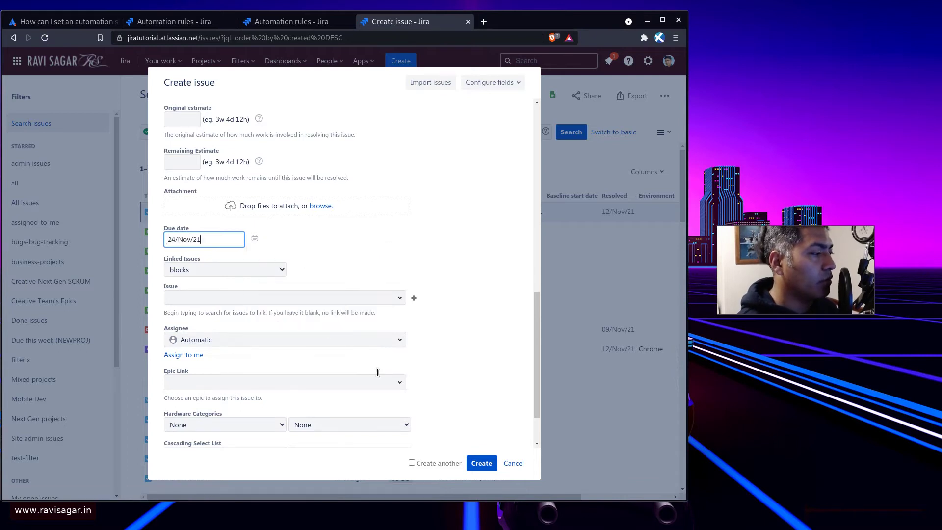
click(482, 462)
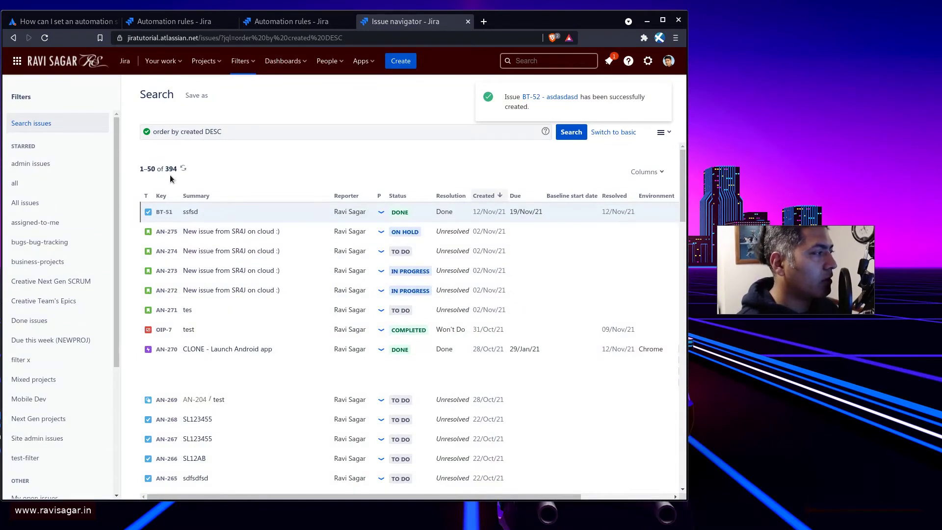
Step: Filter the issue list in basic search mode by Due Date in the range -1w to 2w
double_click(282, 138)
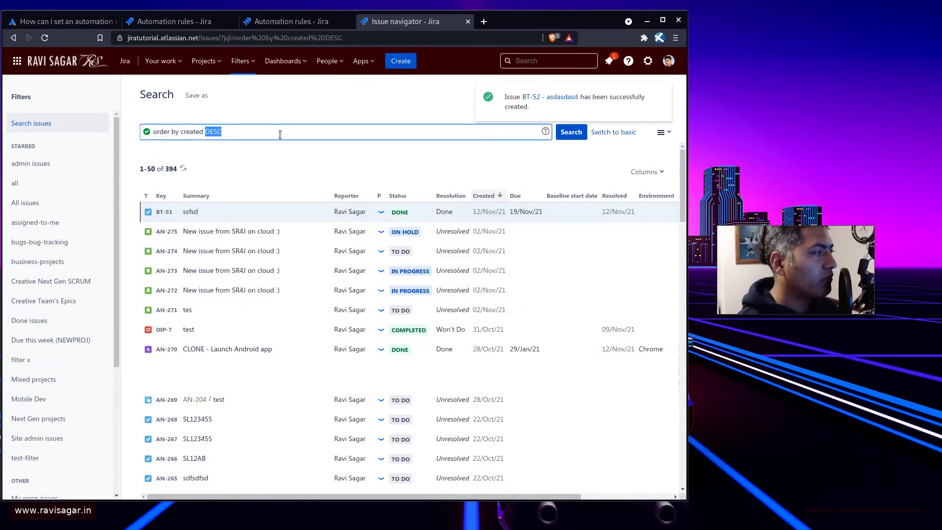
click(613, 132)
click(349, 132)
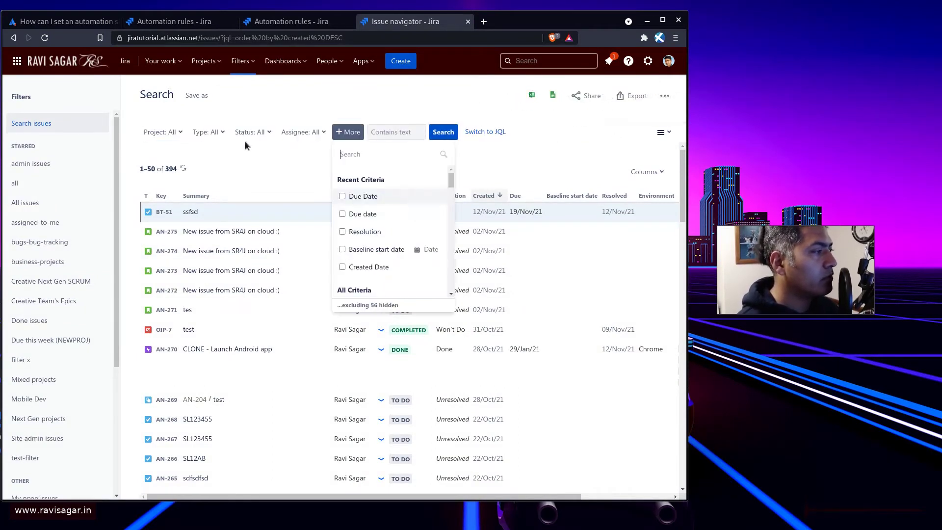
click(342, 197)
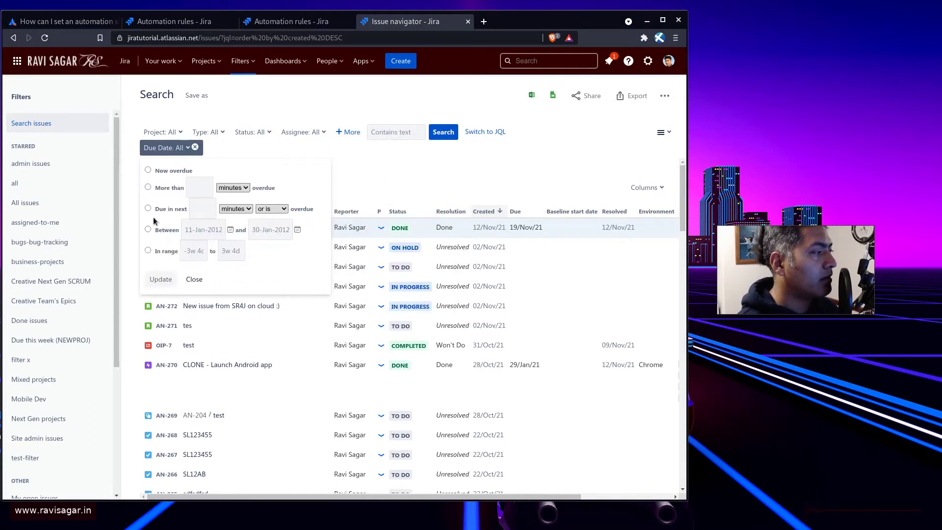
click(147, 251)
click(190, 251)
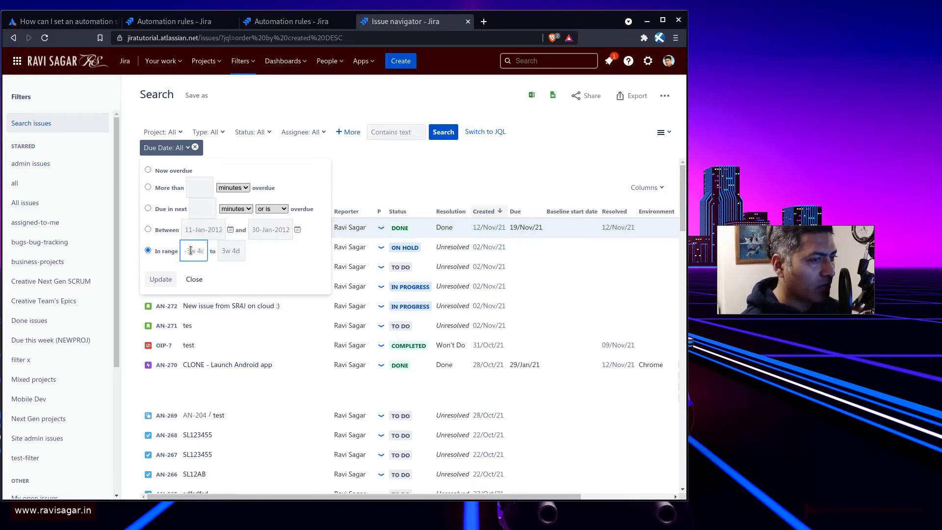
text(-1w)
click(228, 251)
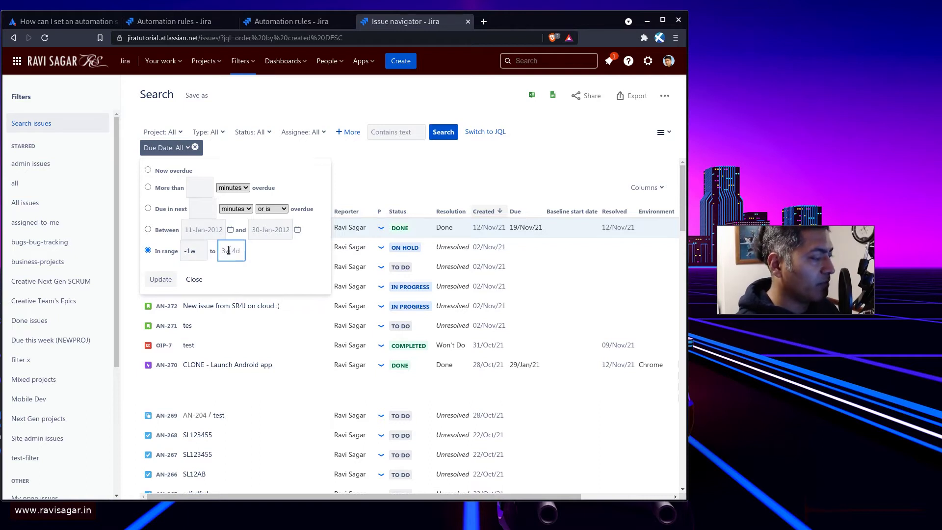
text(2)
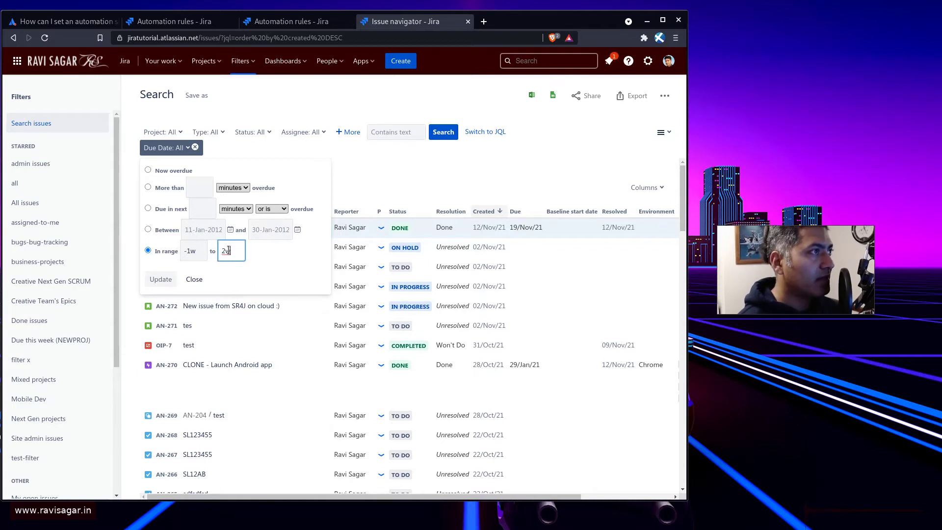
text(w)
click(152, 282)
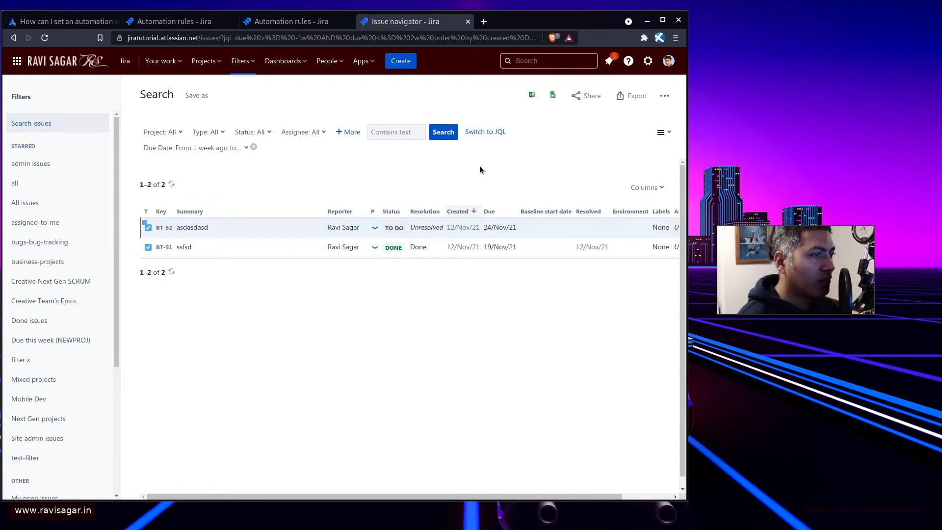
Step: Show the due date filter as JQL and copy the whole query
click(479, 132)
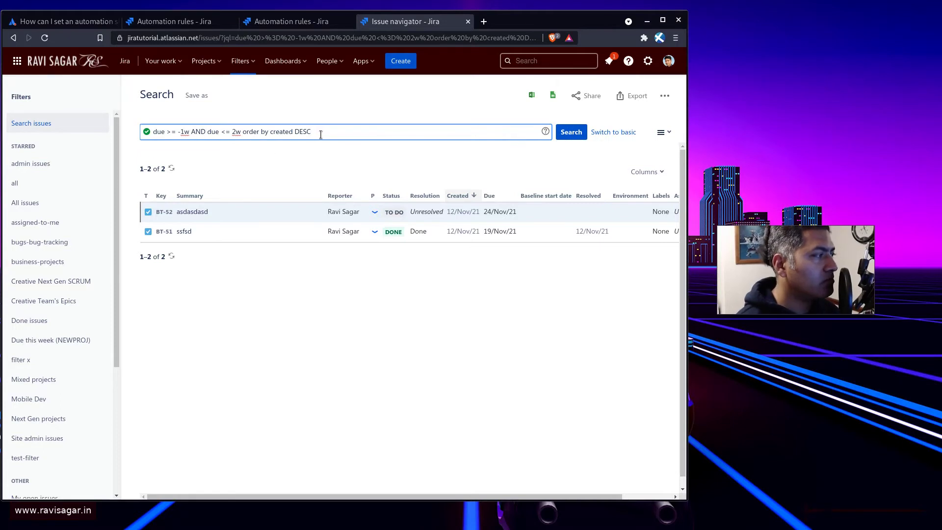
drag(320, 134, 84, 134)
key(ctrl+c)
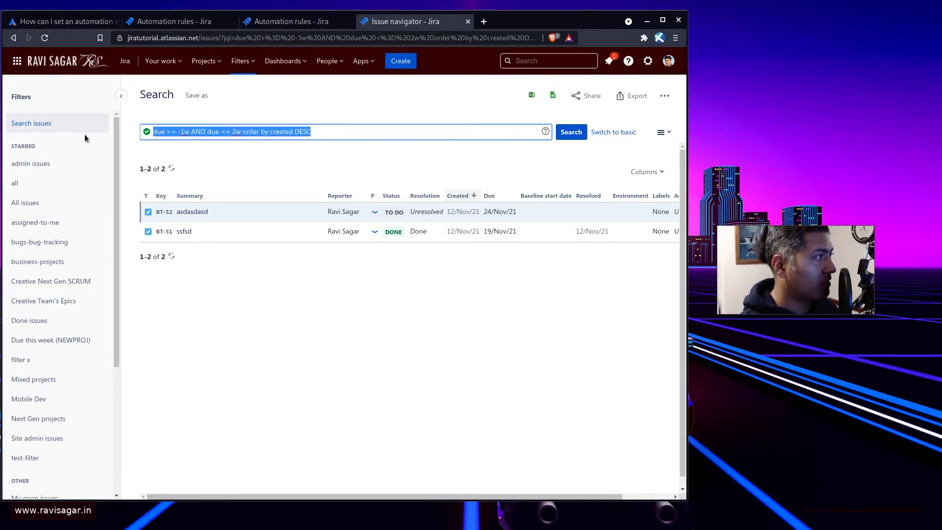
Step: Discard the unfinished new automation rule and return to the global rules list
click(306, 22)
click(604, 320)
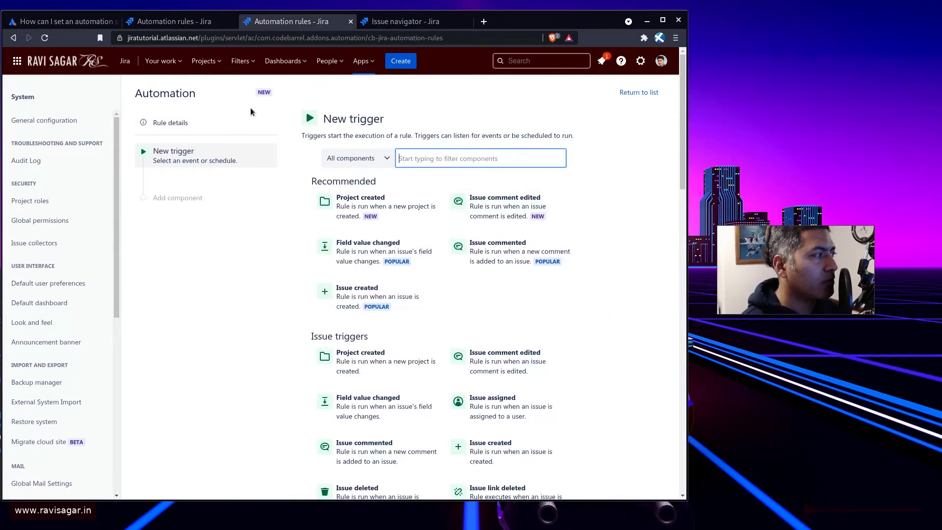
click(623, 99)
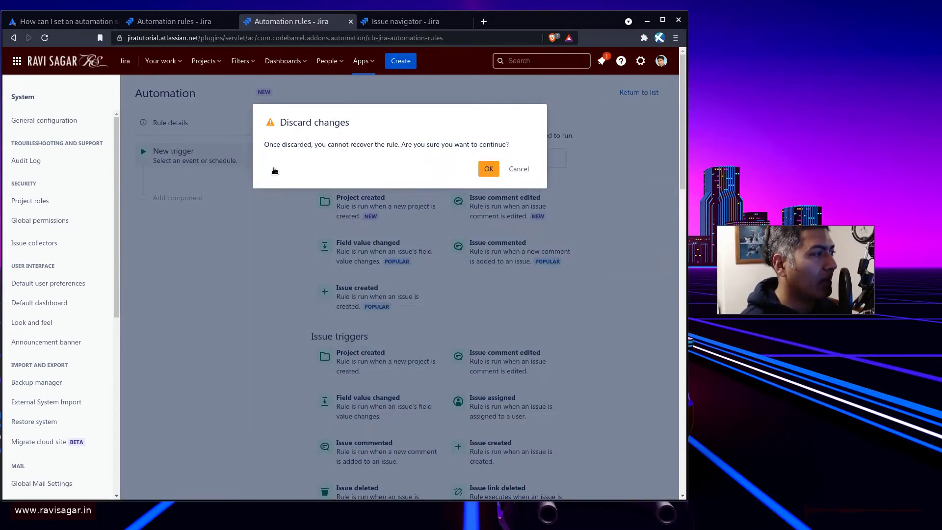
key(Return)
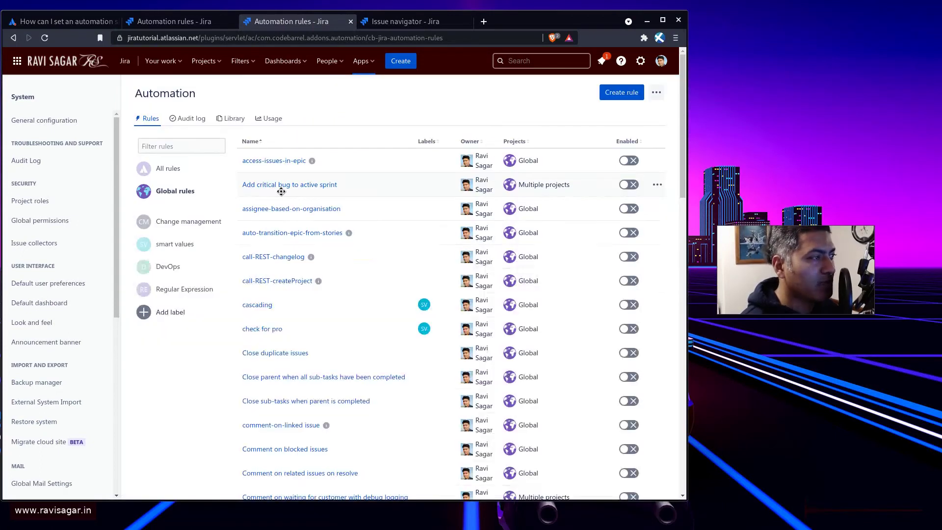
Step: Create a new automation rule with the Scheduled trigger, filtering the components by "sche"
click(630, 96)
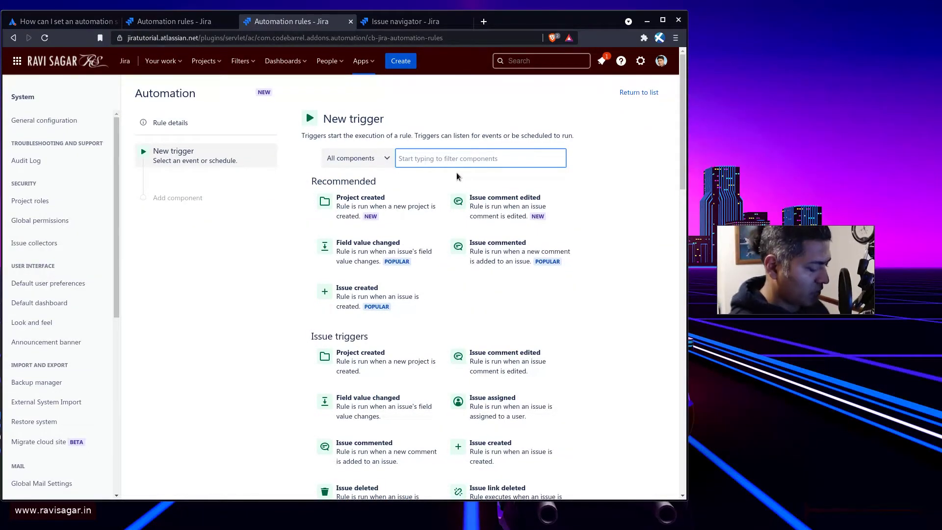
text(sche)
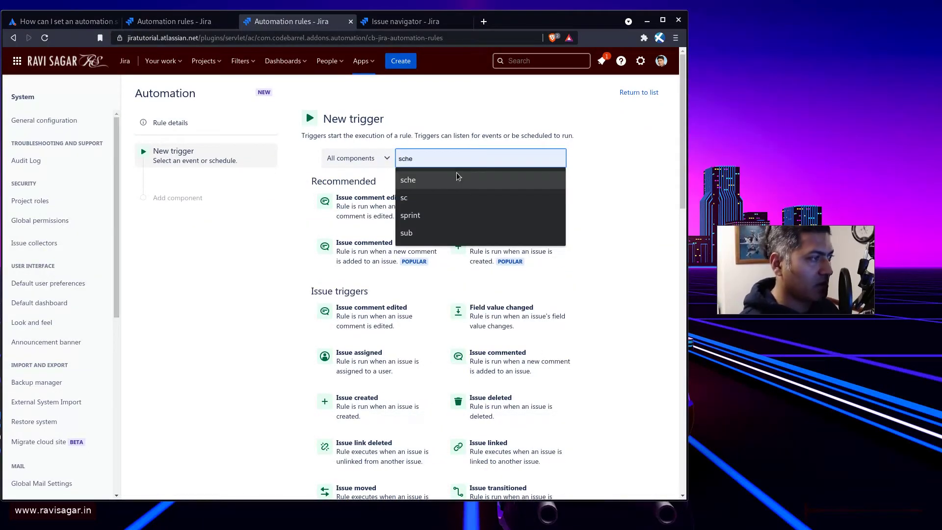
key(BackSpace)
key(BackSpace)
key(BackSpace)
text(ss)
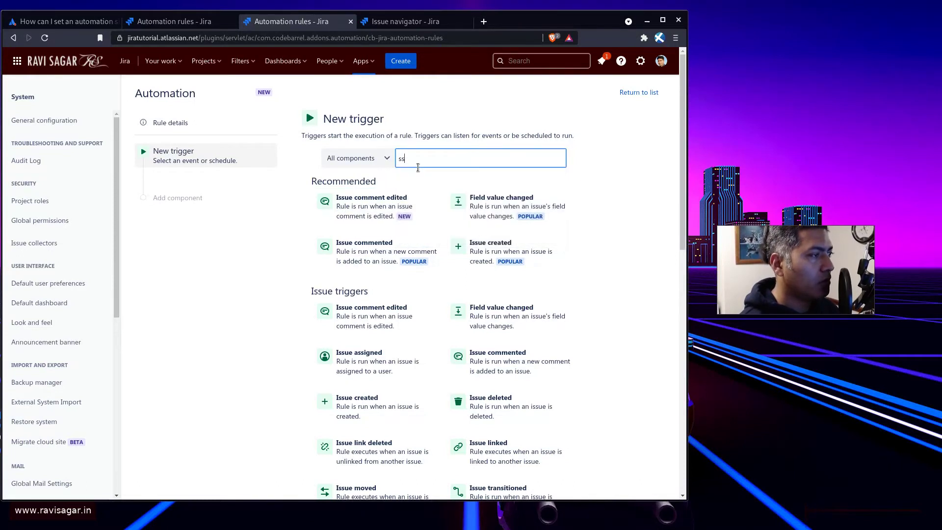
key(BackSpace)
text(che)
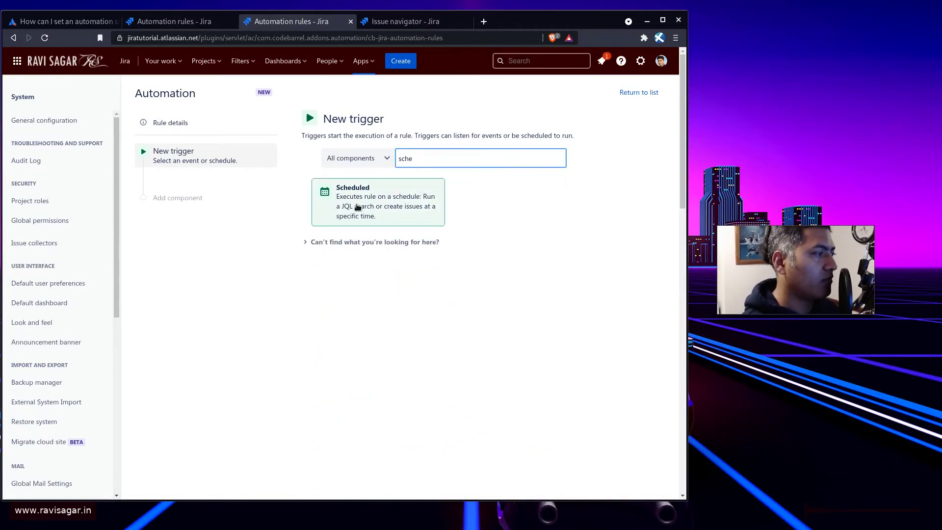
click(357, 206)
Step: Set the scheduled trigger to run the rule every 1 day
click(387, 202)
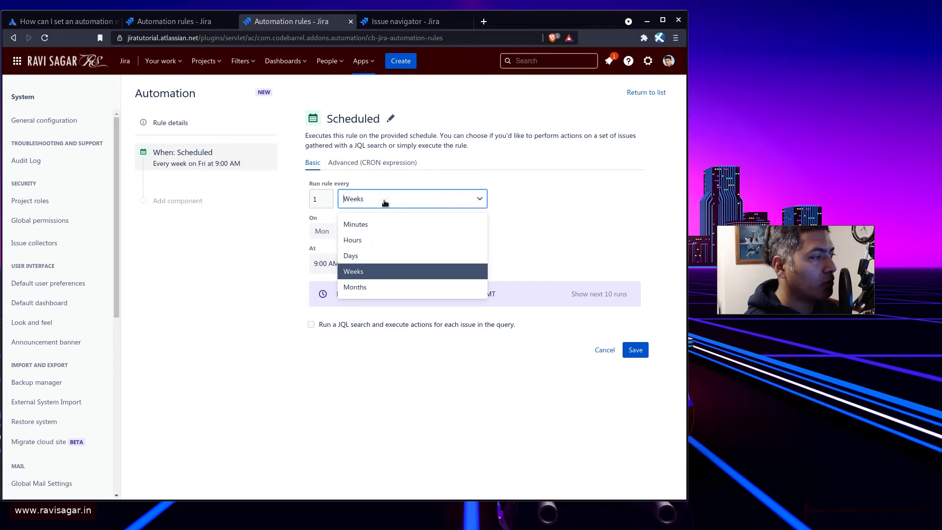
click(358, 257)
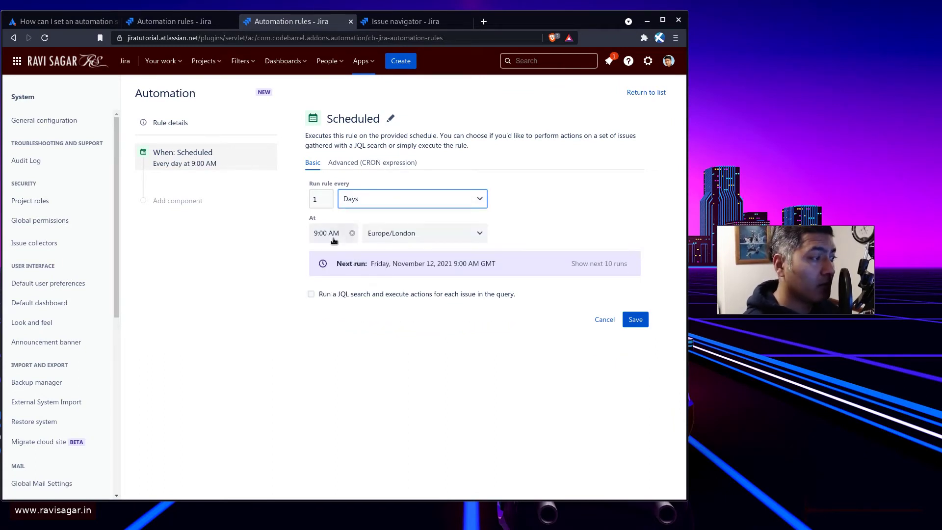
click(478, 233)
click(521, 228)
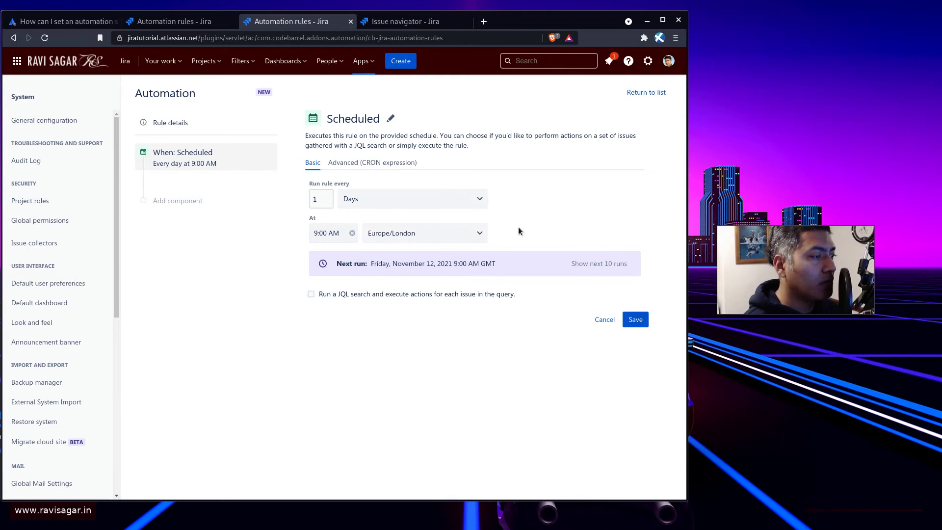
triple_click(403, 265)
click(449, 367)
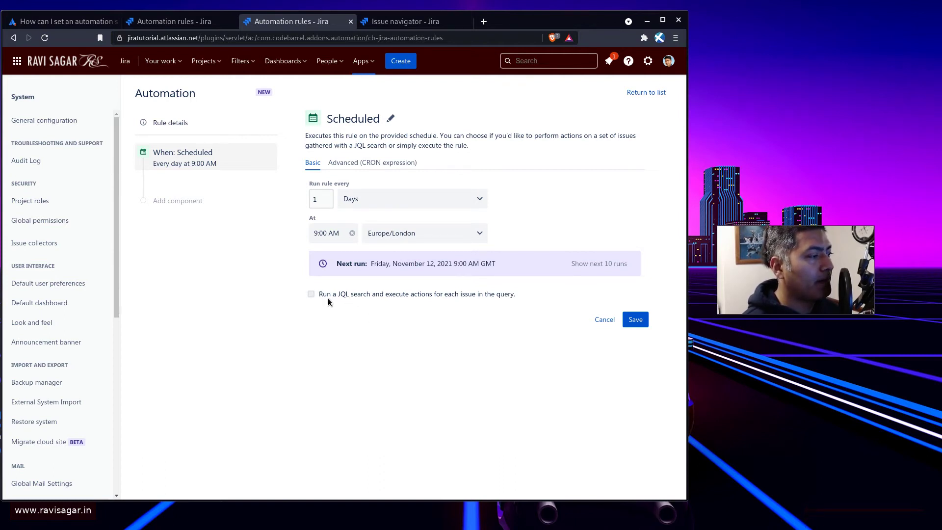
Step: Enable the trigger's JQL search, paste "due >= -1w AND due <= 2w order by created DESC" and validate the query
click(310, 294)
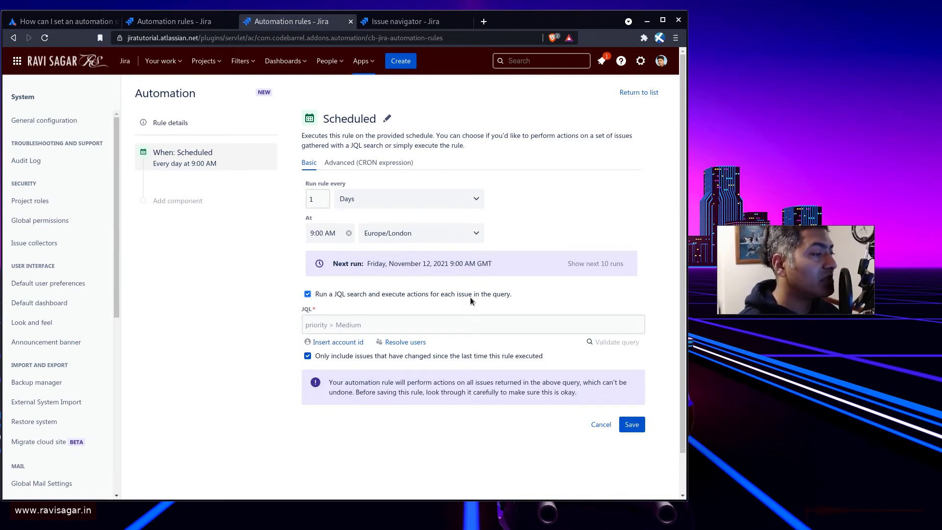
click(407, 325)
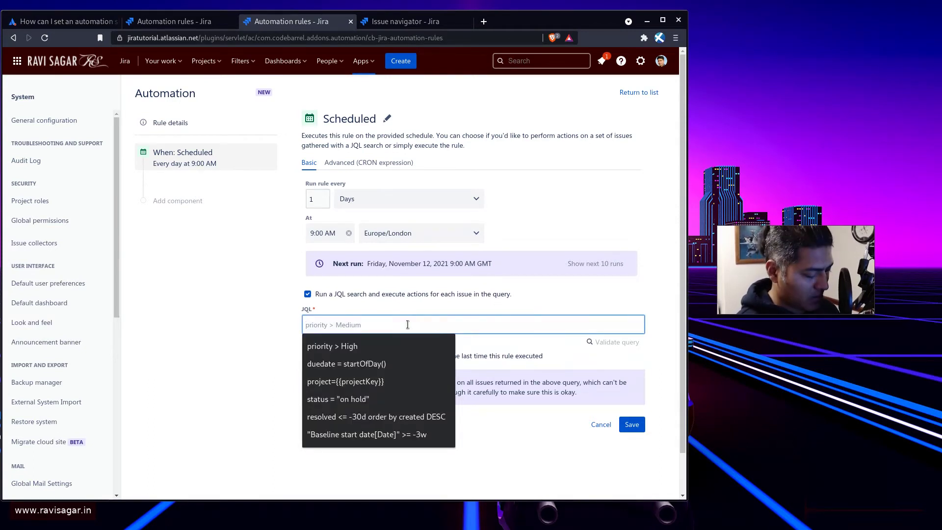
key(ctrl+v)
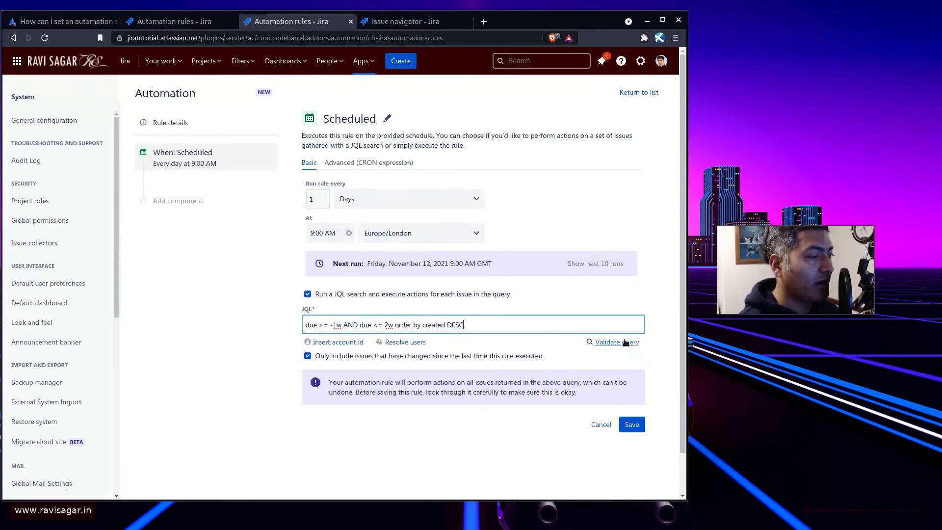
click(606, 343)
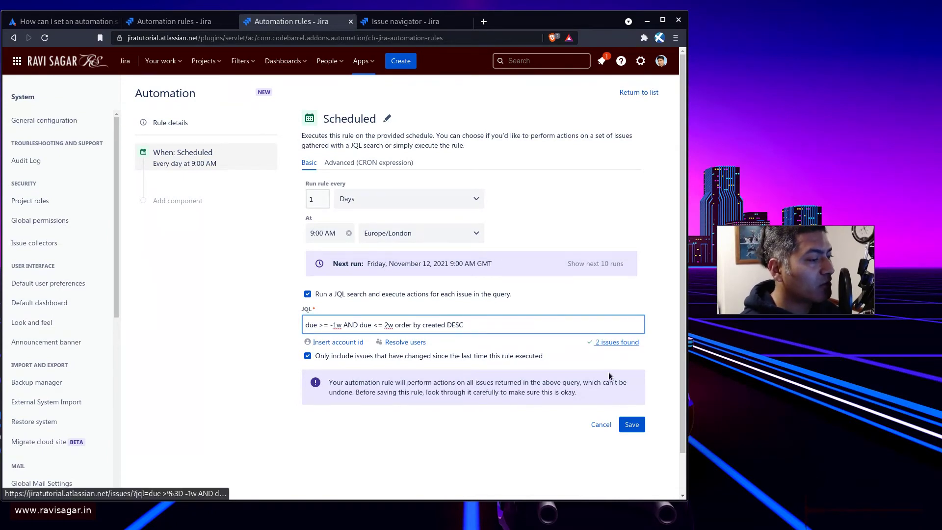
Step: Save the Scheduled trigger with its JQL search
click(632, 425)
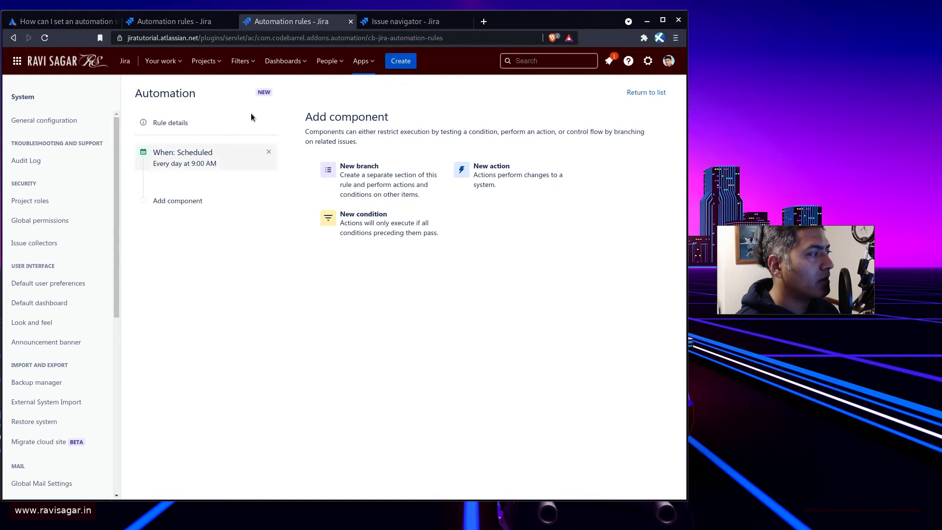
Step: Review the issue search, the existing sprint Slack rule, and the community question with its automation rule screenshot, returning to the new rule
click(401, 22)
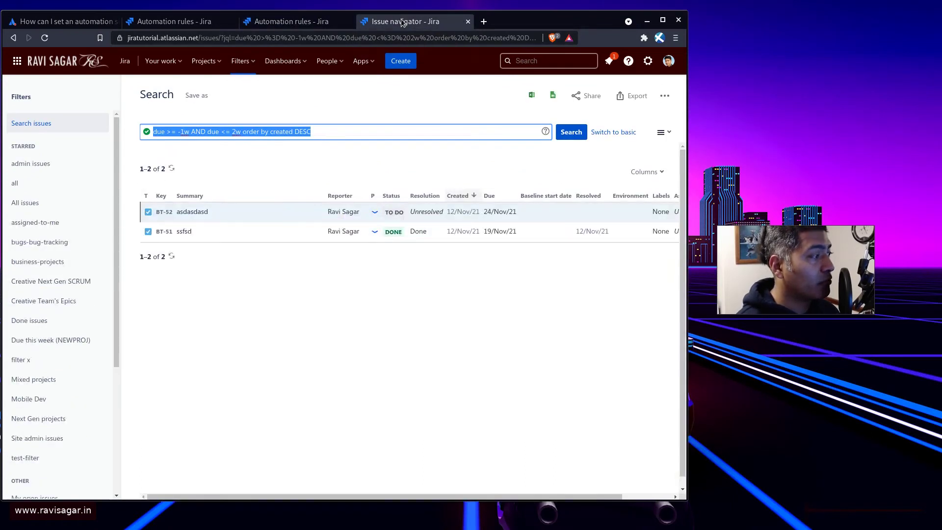
click(180, 22)
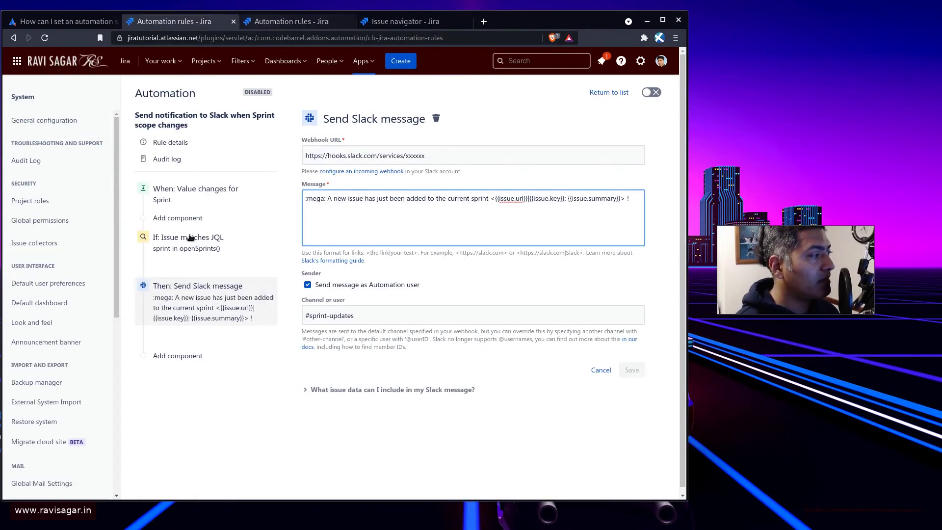
click(293, 25)
click(53, 23)
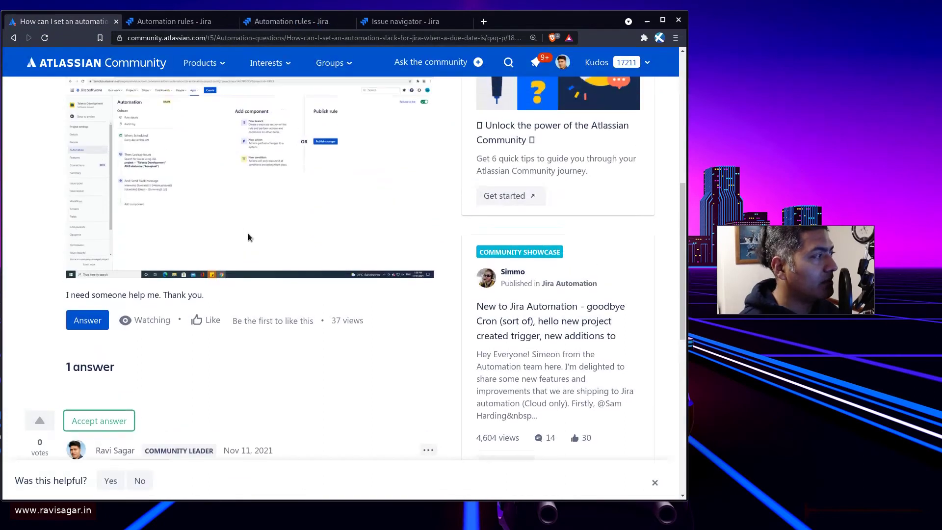
scroll(249, 233, up, 5)
scroll(248, 233, down, 4)
scroll(249, 234, up, 4)
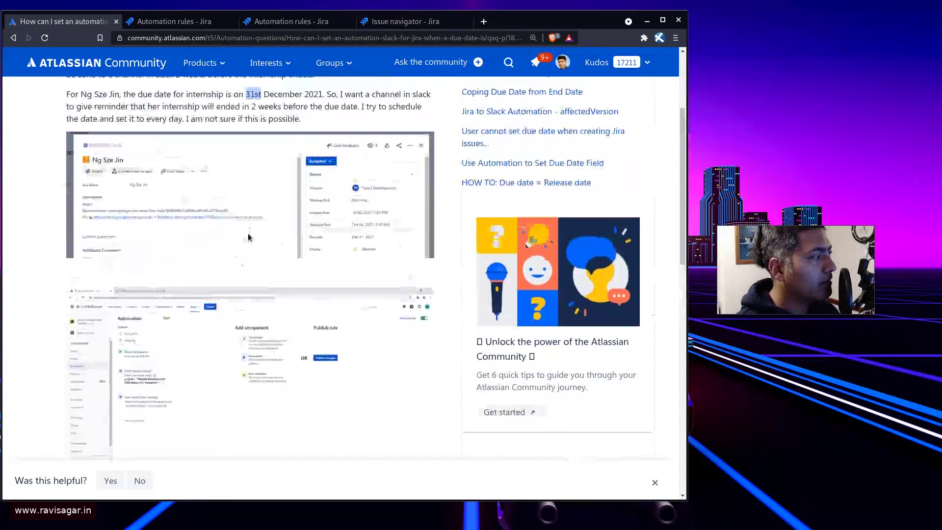
click(183, 353)
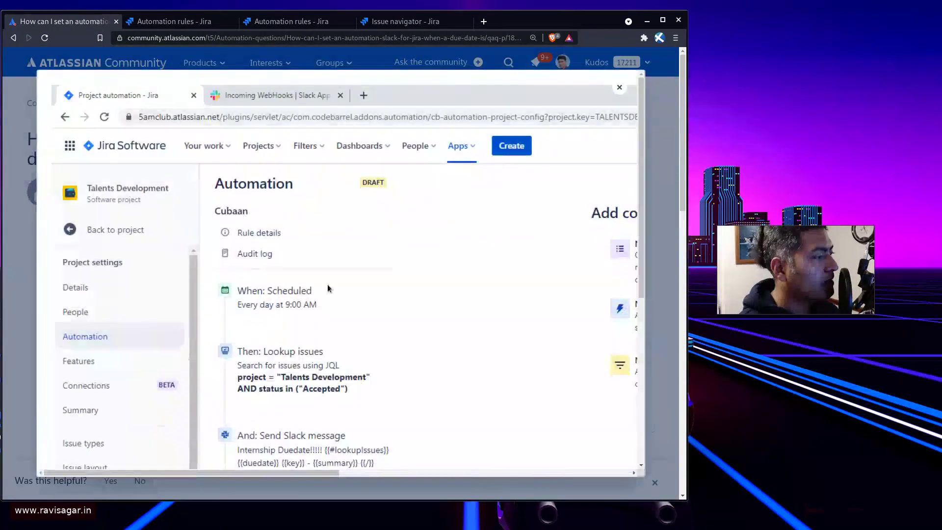
key(Escape)
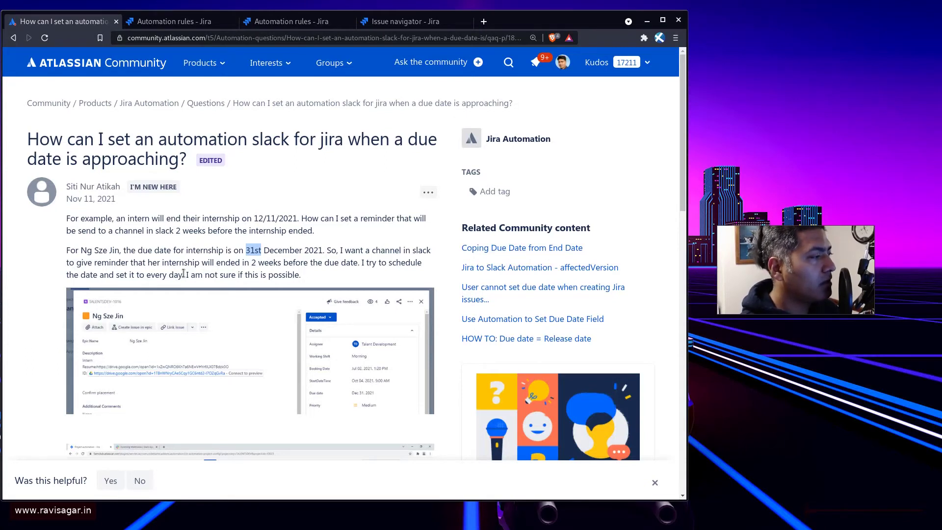
click(415, 22)
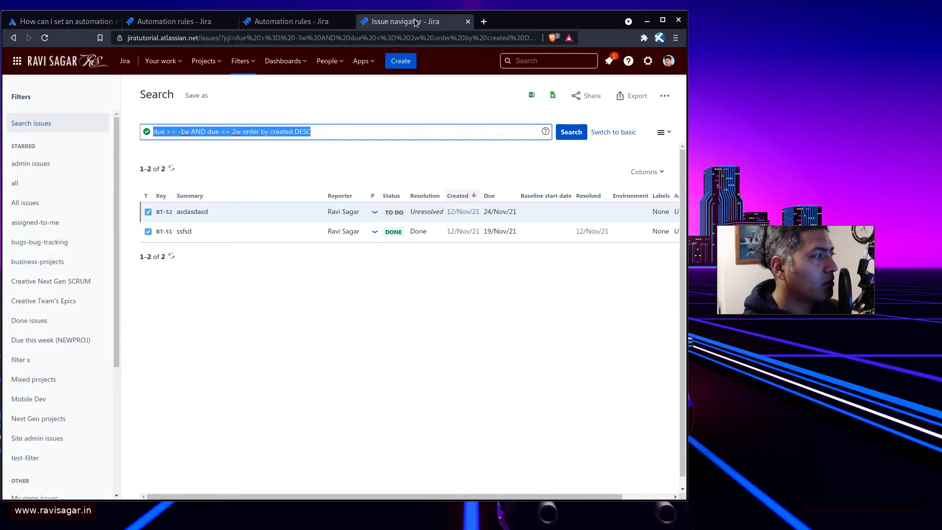
click(291, 22)
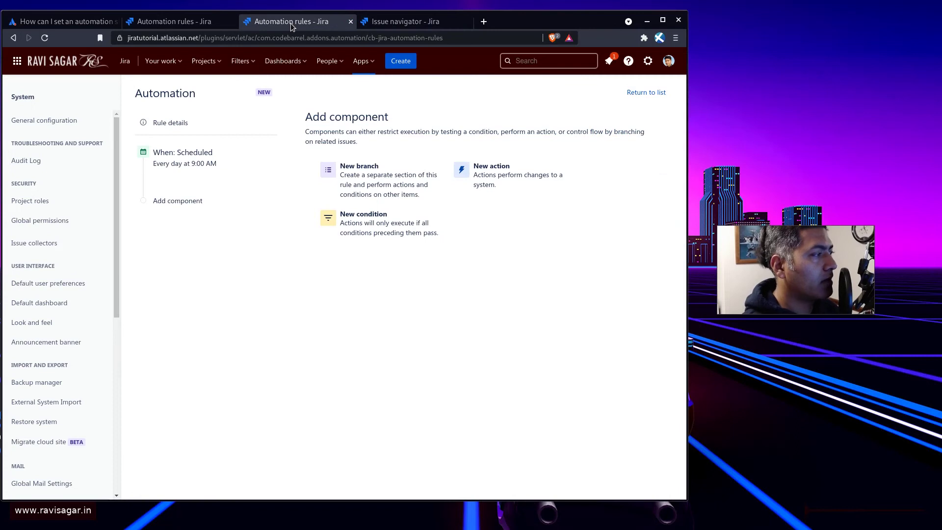
Step: Add a Send Slack message action after the Scheduled trigger, filtering the action components by "slack"
click(178, 202)
click(485, 187)
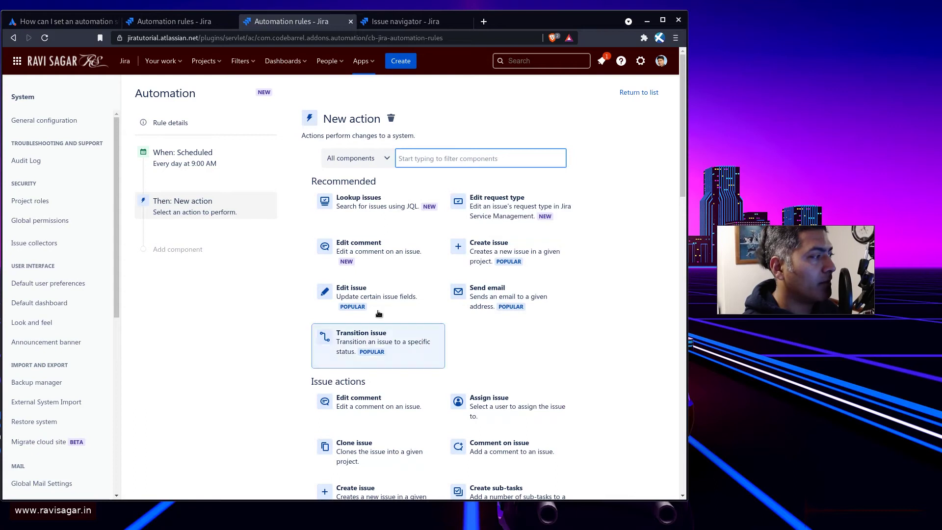
click(173, 162)
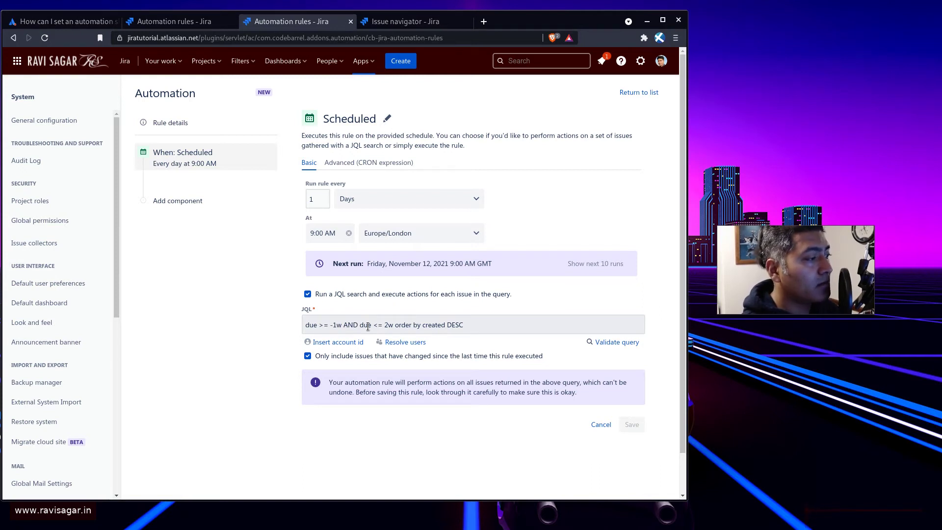
click(184, 201)
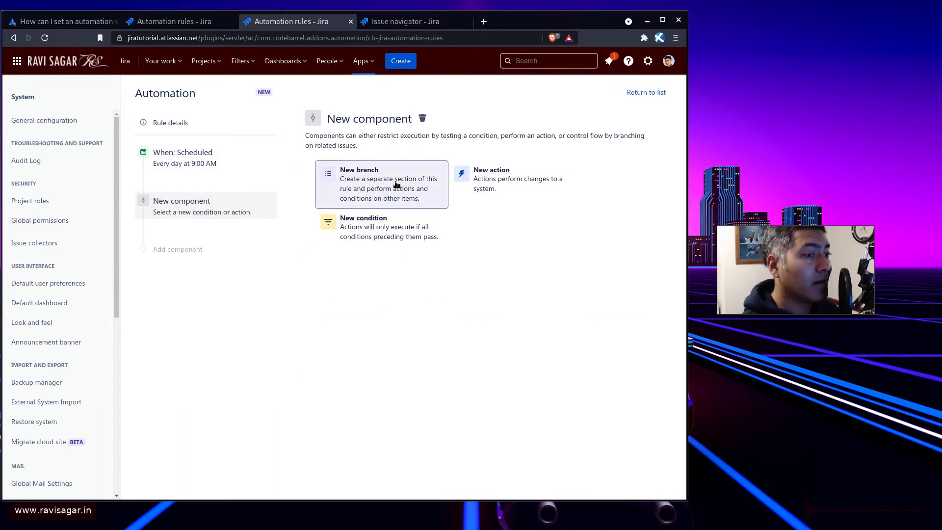
click(513, 179)
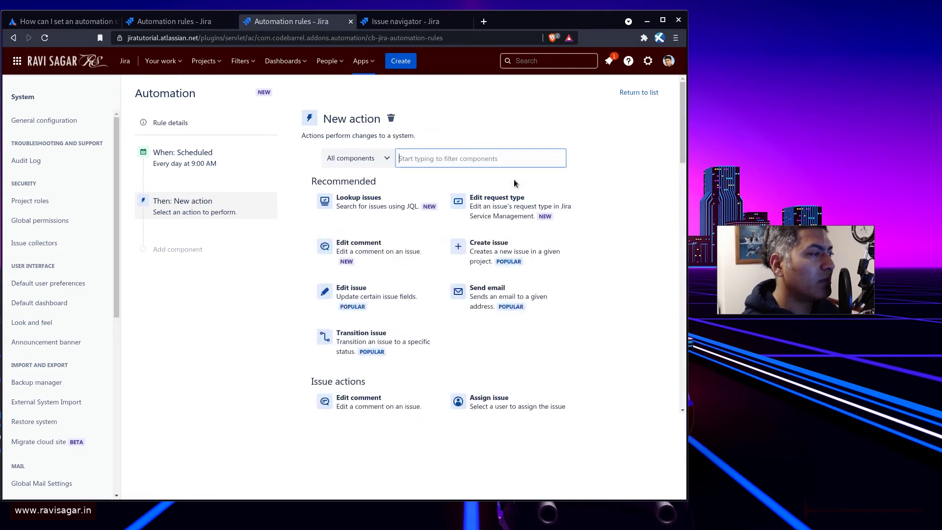
text(slack)
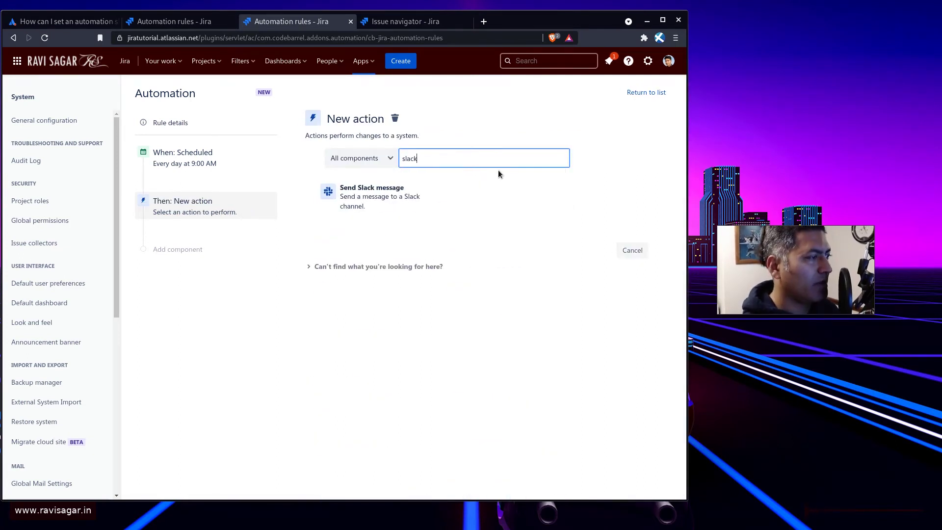
click(373, 198)
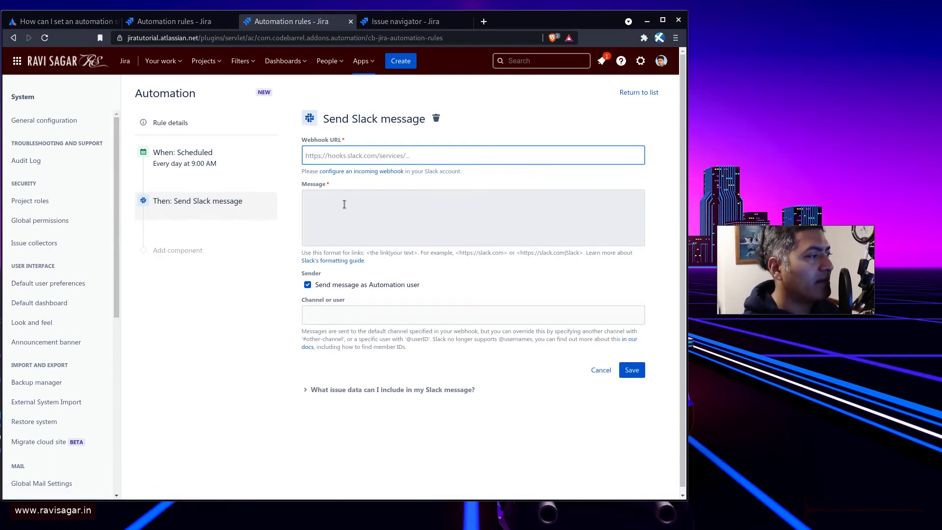
Step: Copy the issue URL, key and summary smart values from the sprint Slack rule into the new message and append "This is due in 2 weeks"
click(174, 21)
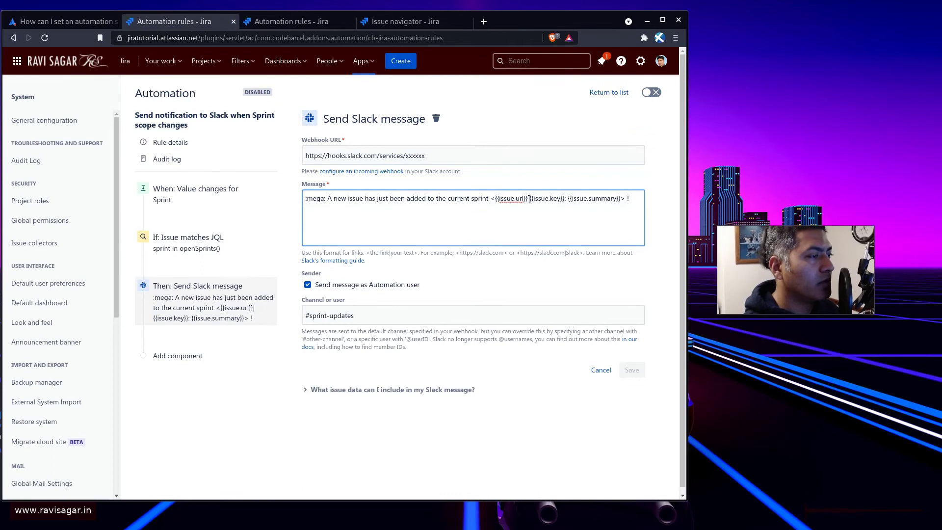
drag(493, 199, 619, 198)
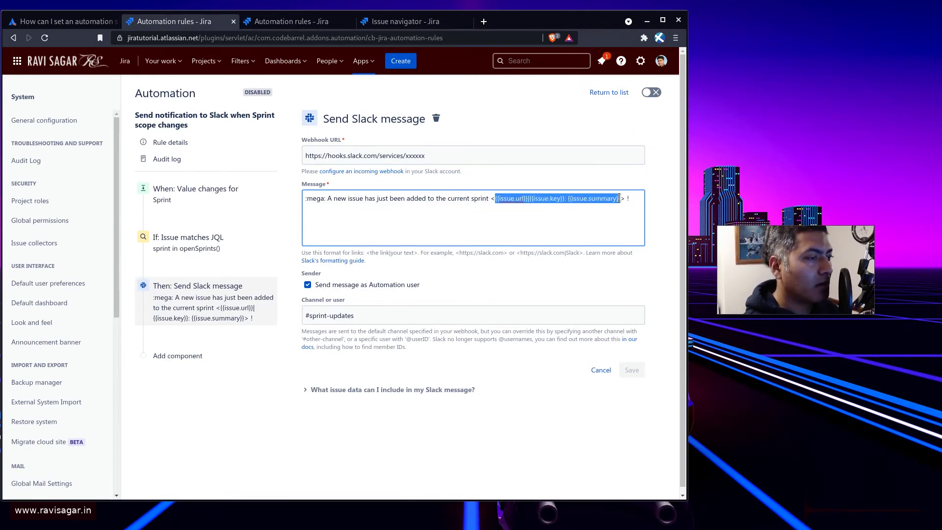
key(ctrl+c)
key(ctrl+Tab)
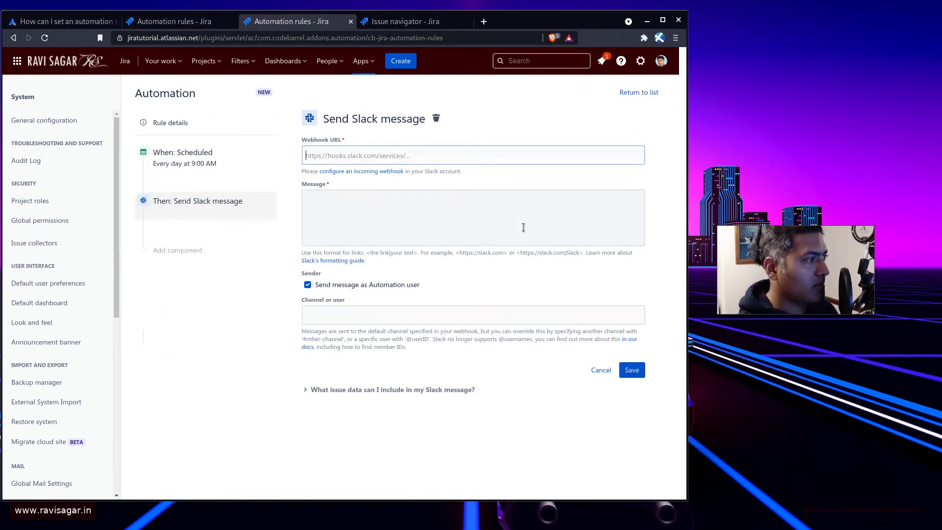
click(452, 211)
key(ctrl+v)
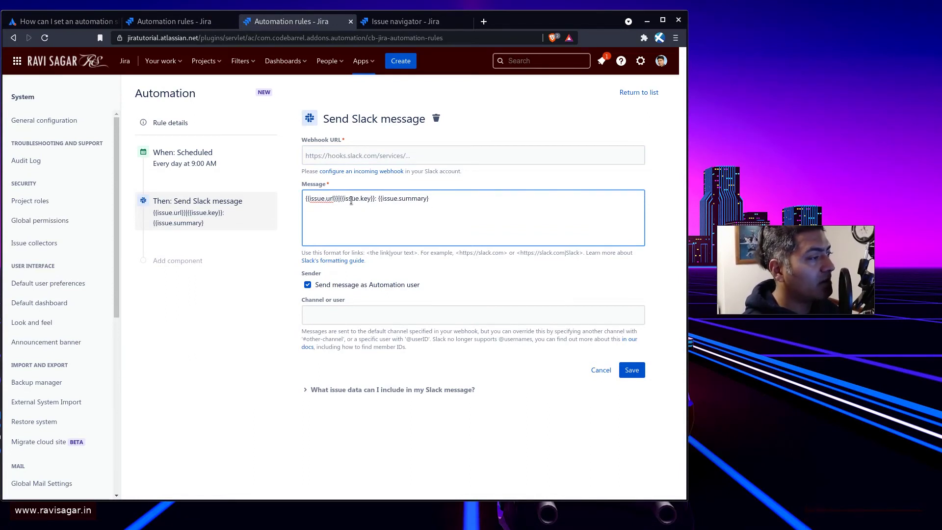
text(})
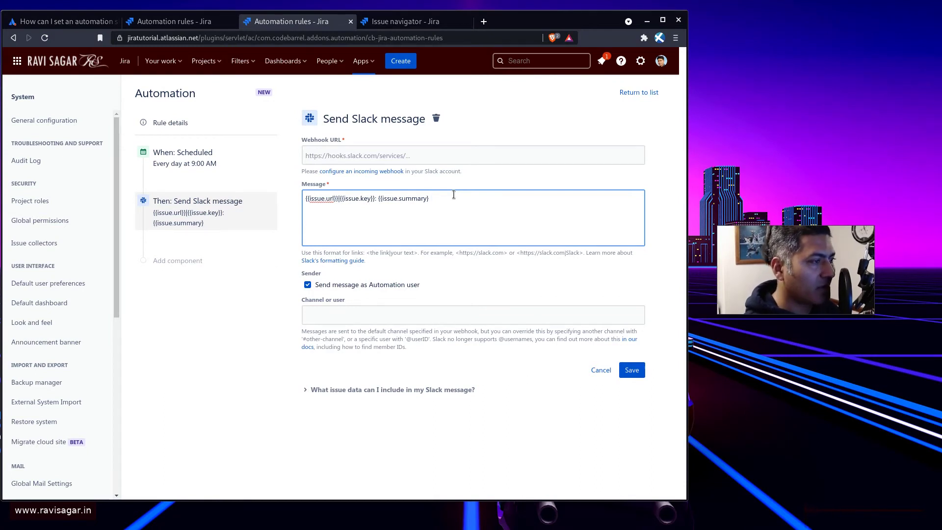
text( This is)
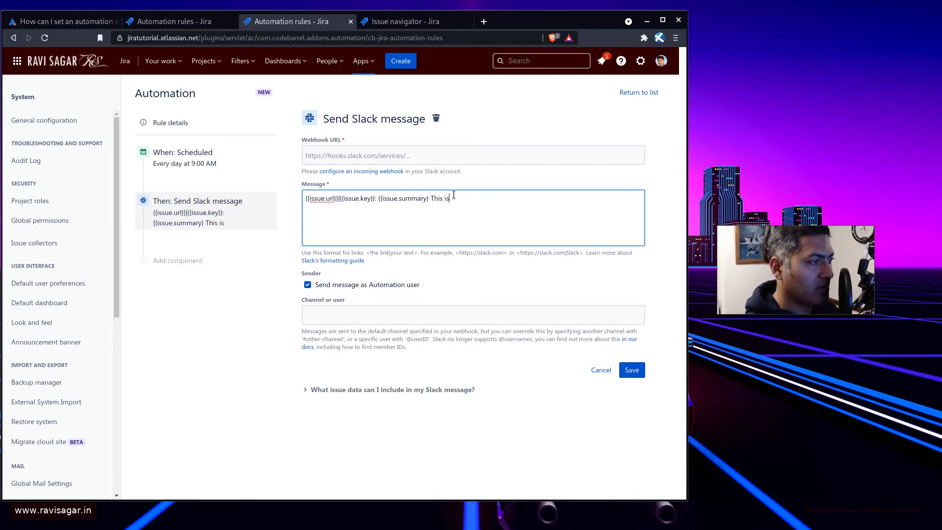
text( due in 2 weeks)
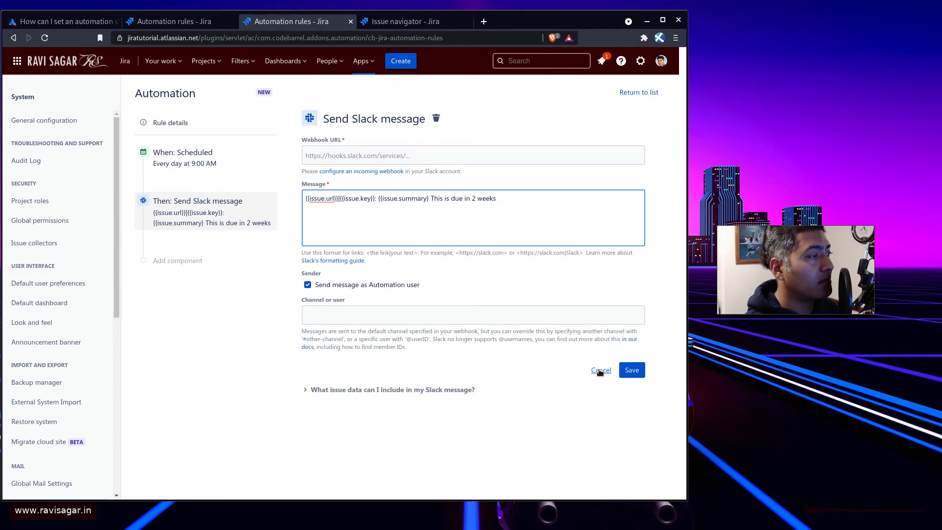
Step: Discard the unsaved Send Slack message action and reopen the Scheduled trigger to review its JQL query
click(177, 163)
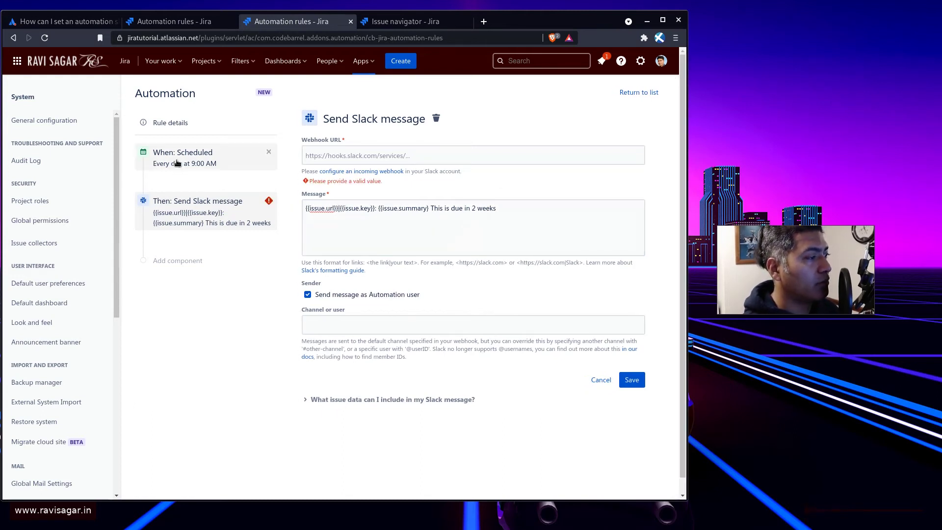
click(601, 379)
click(193, 164)
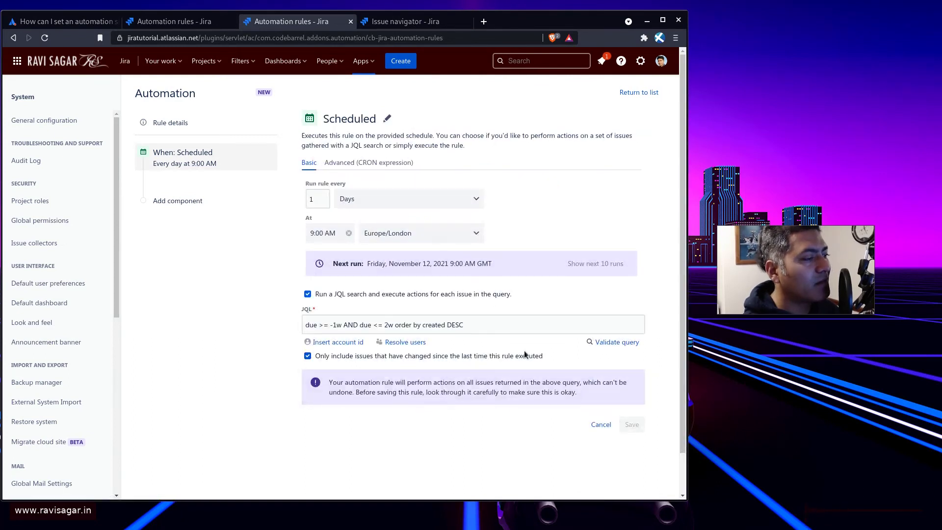
click(370, 325)
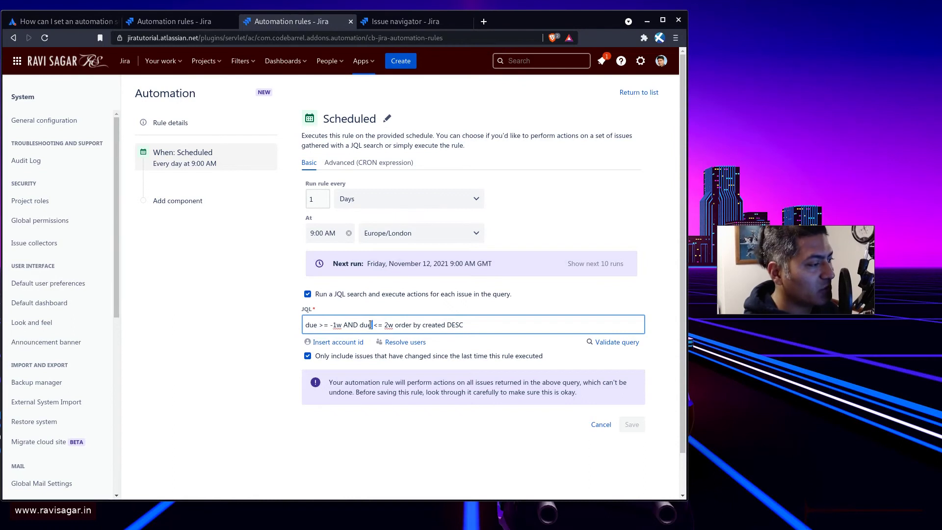
click(226, 274)
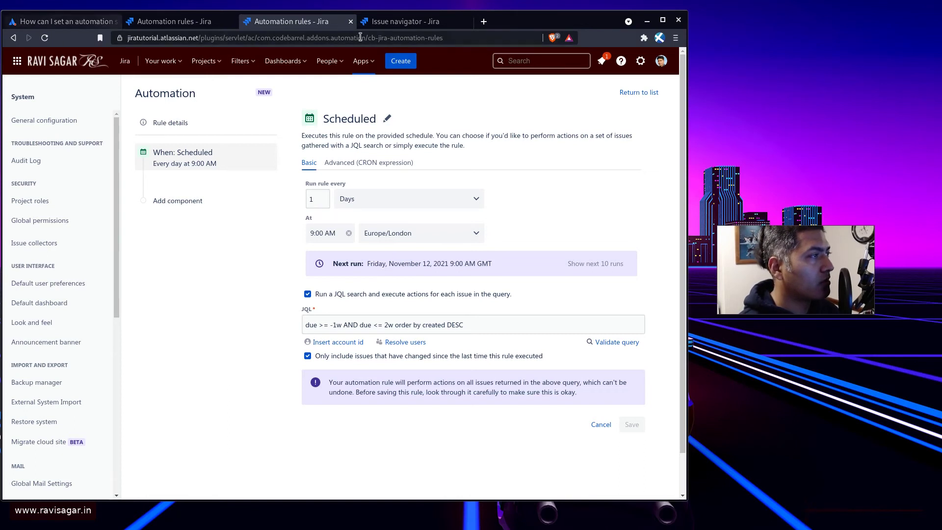
Step: In the issue navigator, add the condition "and resolution != Done" to the due-date JQL query before its order clause
click(400, 28)
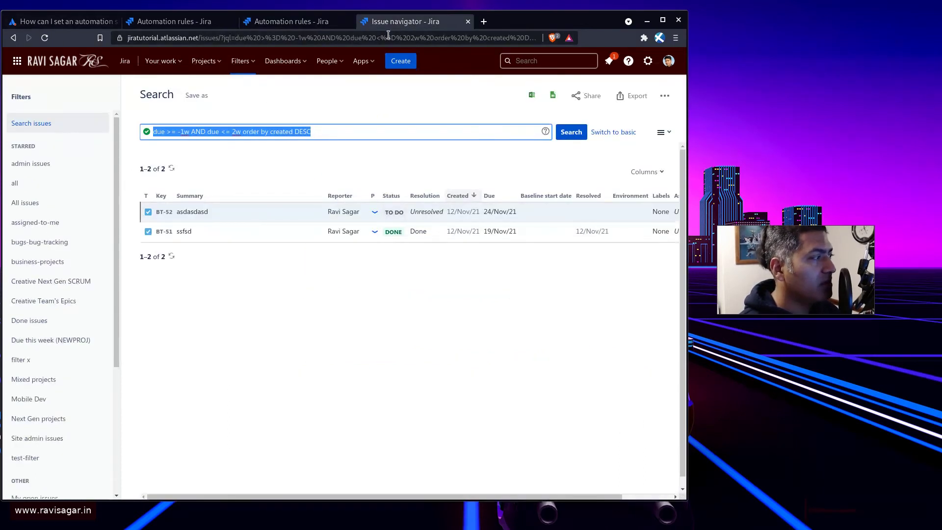
click(600, 134)
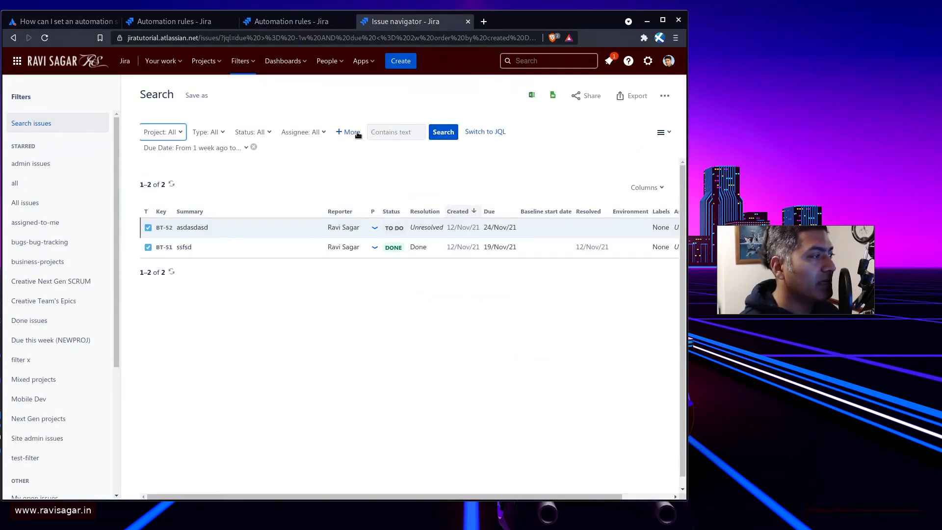
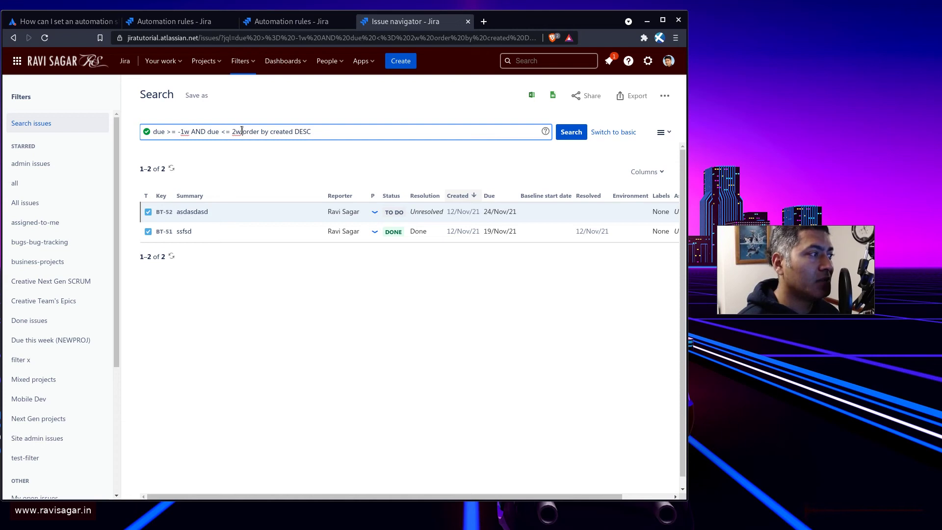
click(400, 252)
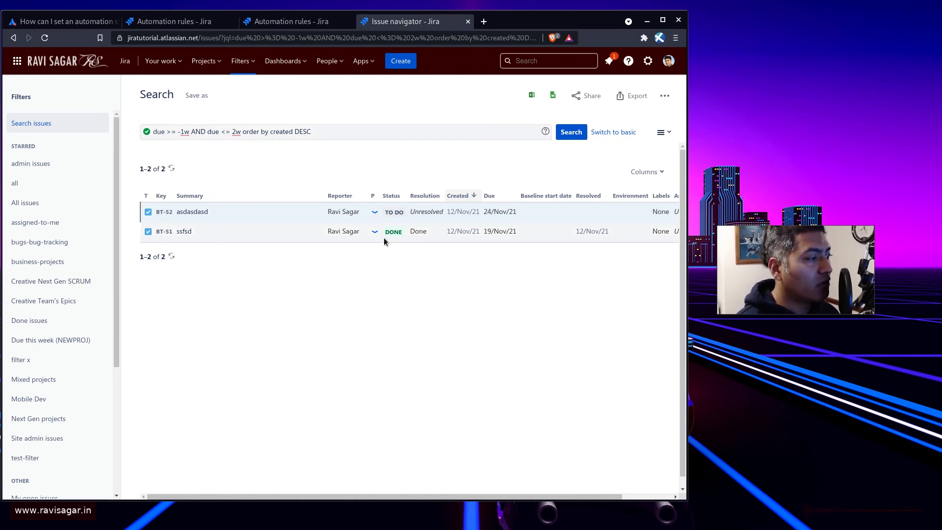
click(242, 132)
text(and reso)
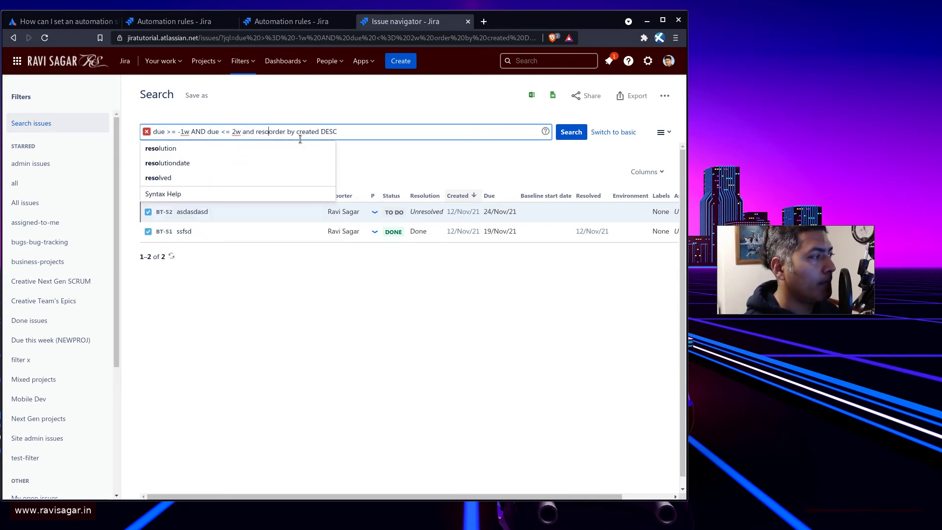
click(255, 147)
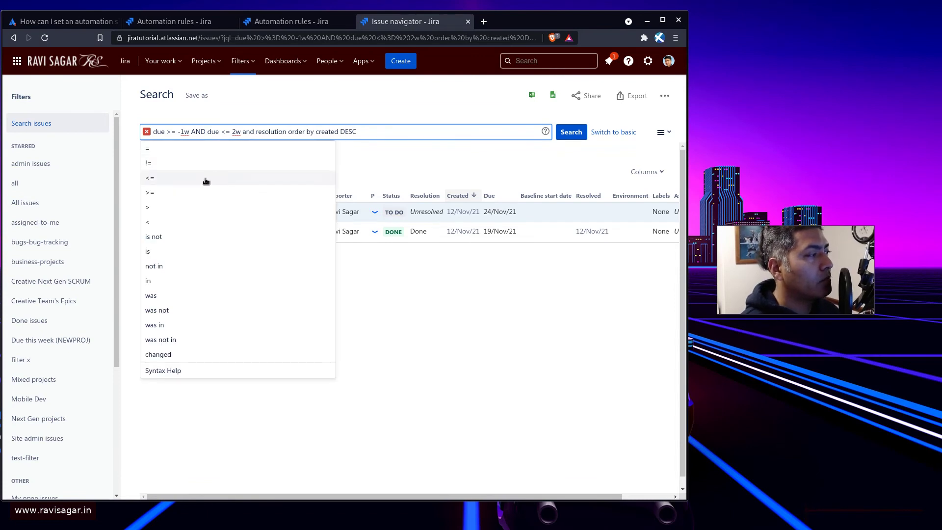
click(174, 164)
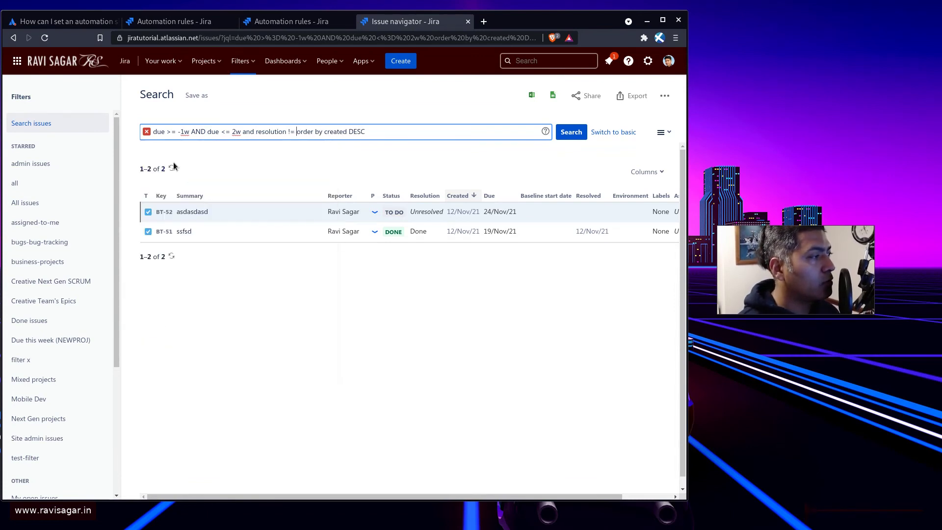
text(Done)
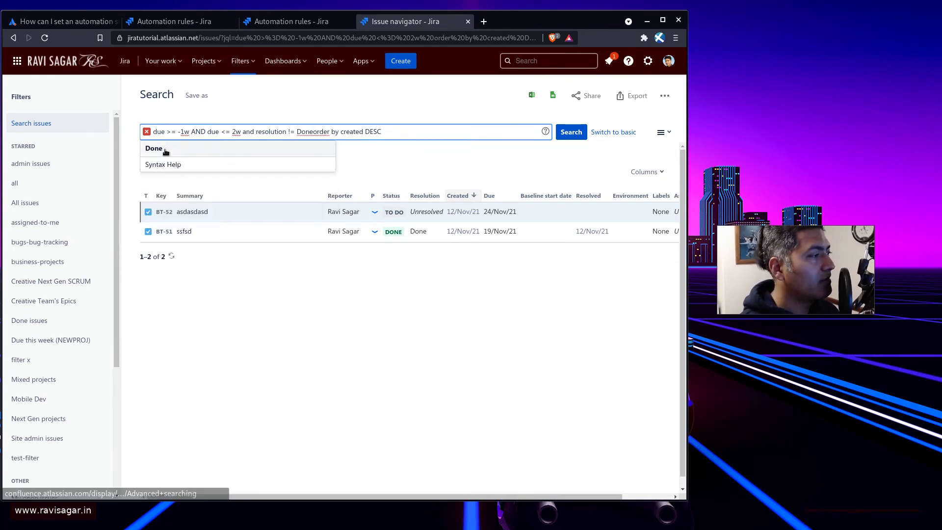
click(164, 148)
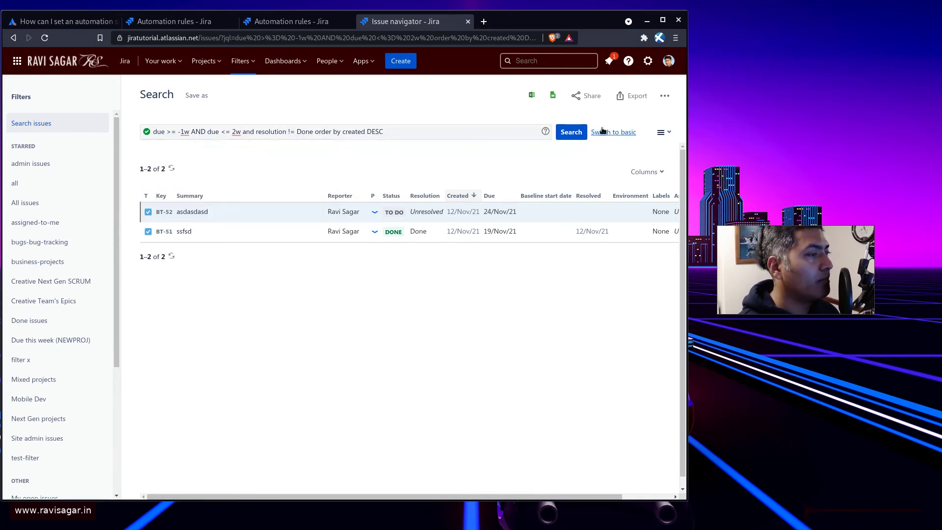
Step: Run the issue search with "resolution != Done", and try the condition again using the "is not" operator
click(571, 132)
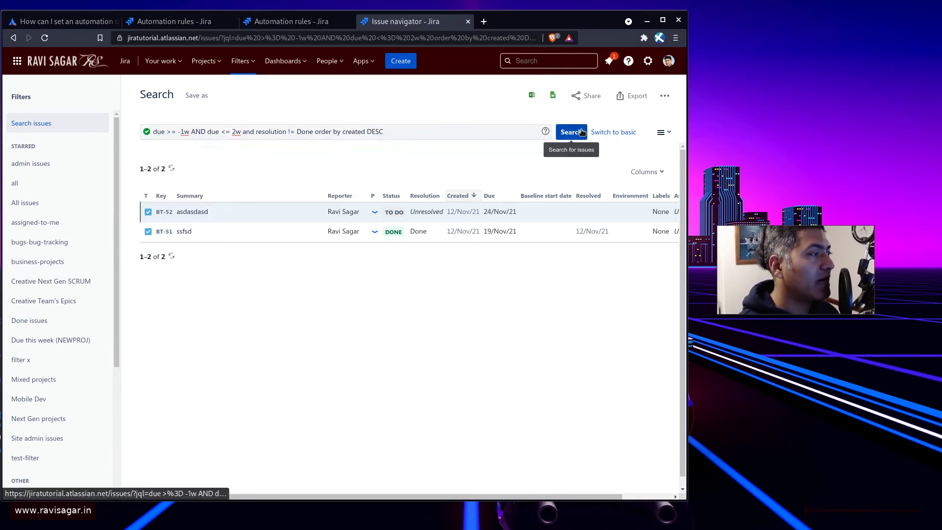
click(293, 131)
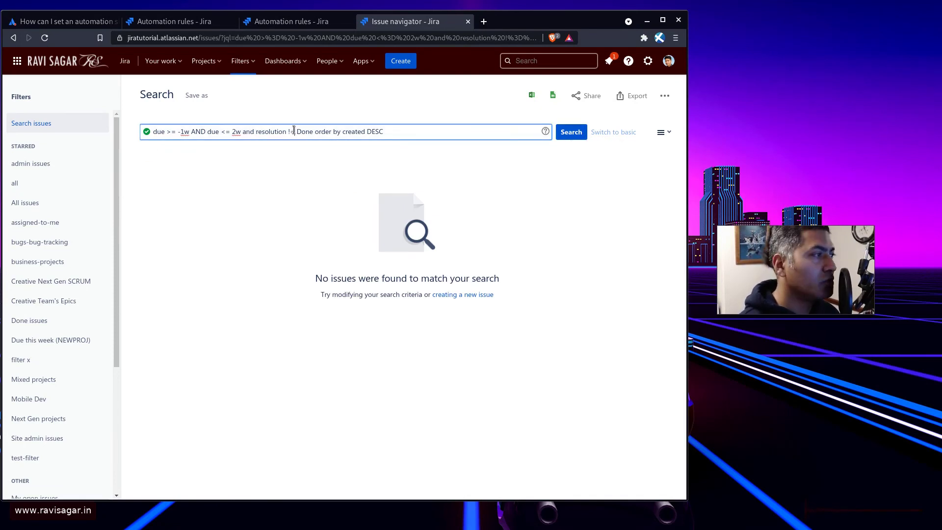
key(BackSpace)
key(BackSpace)
text(is)
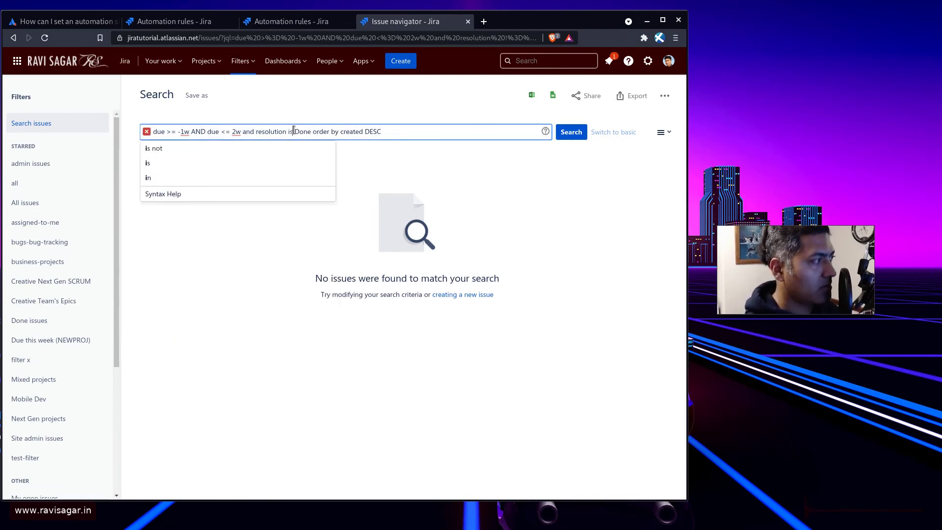
key(Down)
key(Return)
key(Return)
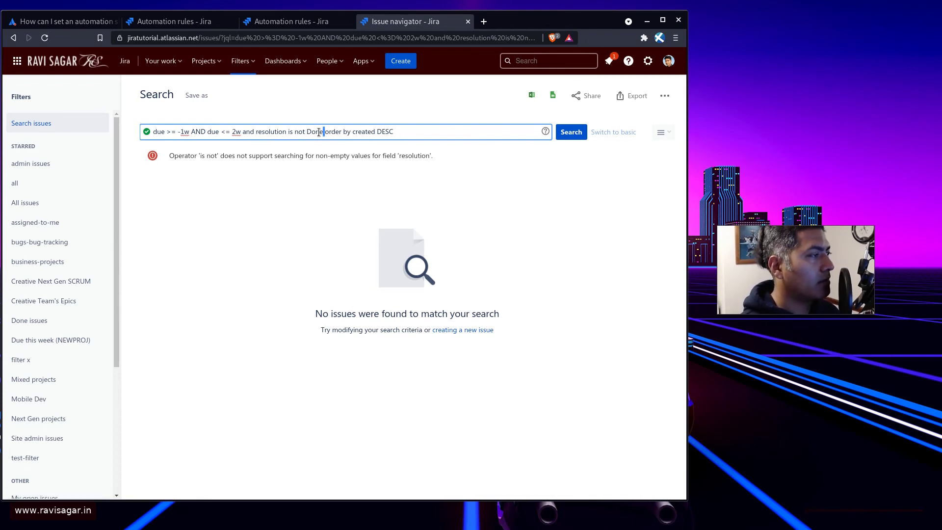
Step: Remove the whole resolution condition from the JQL query and rerun the search with only the due-date conditions
drag(324, 131, 285, 132)
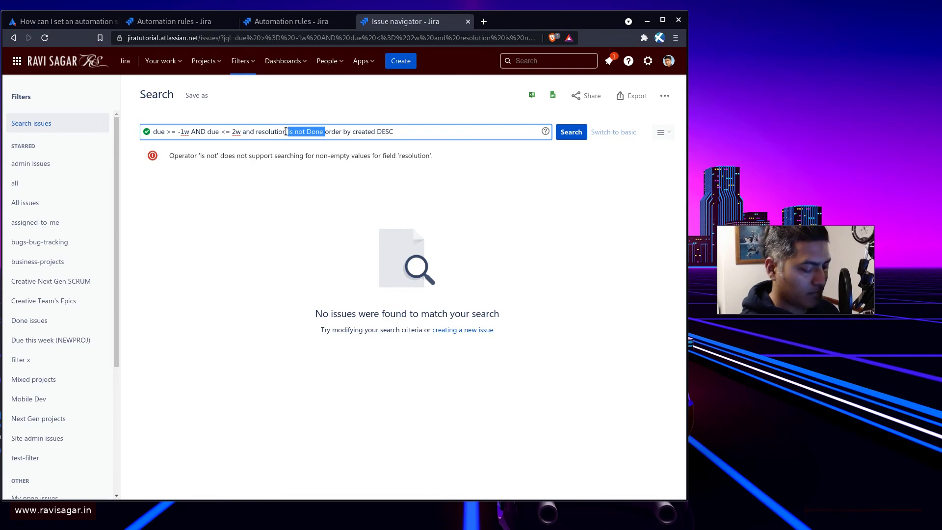
key(BackSpace)
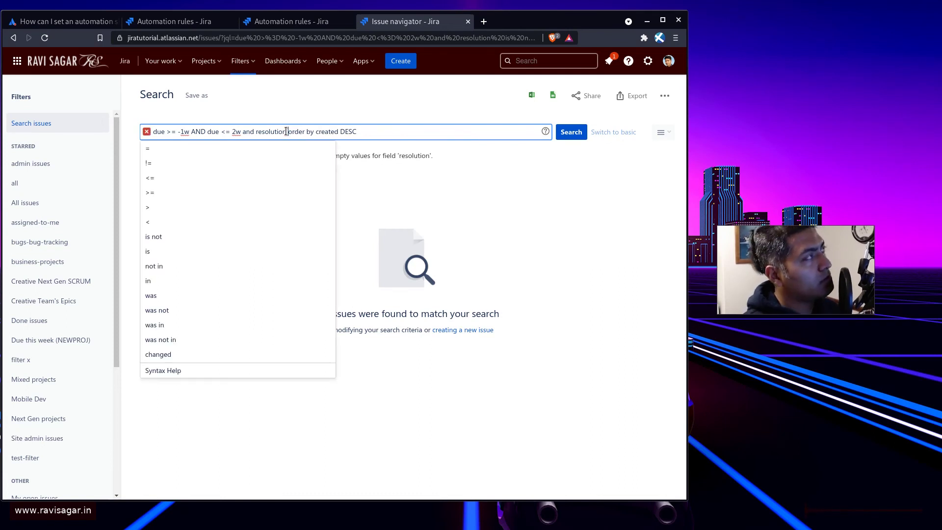
key(ctrl+shift+Left)
key(ctrl+shift+Left)
key(BackSpace)
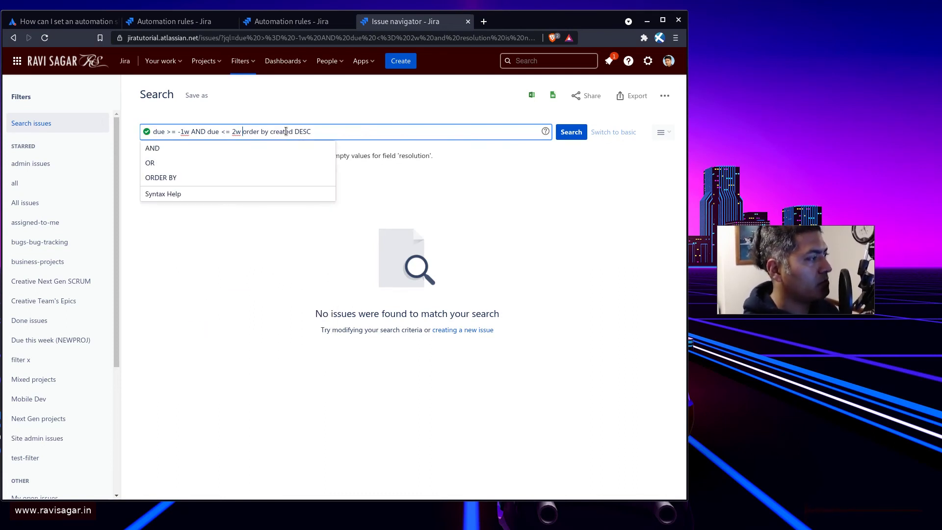
key(Return)
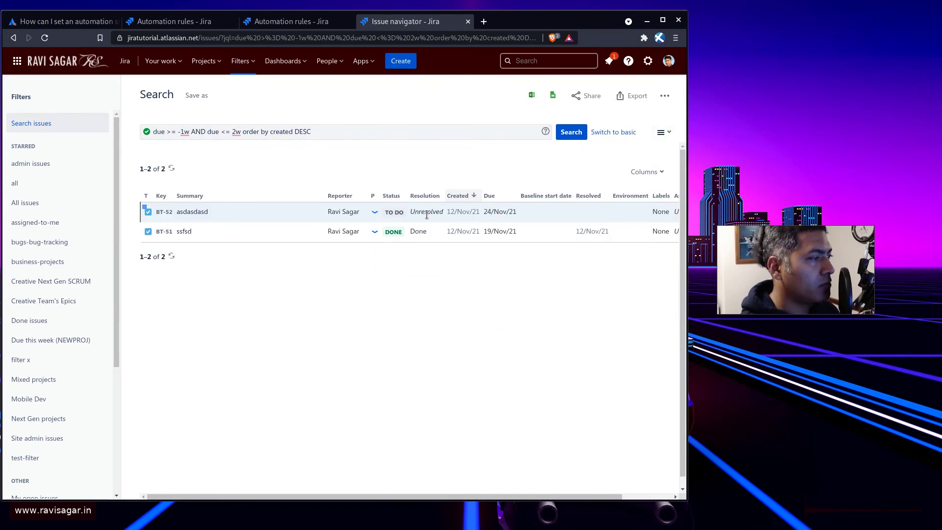
Step: Add "and resolution != Unresolved" before the order clause of the JQL query and run the search
click(245, 131)
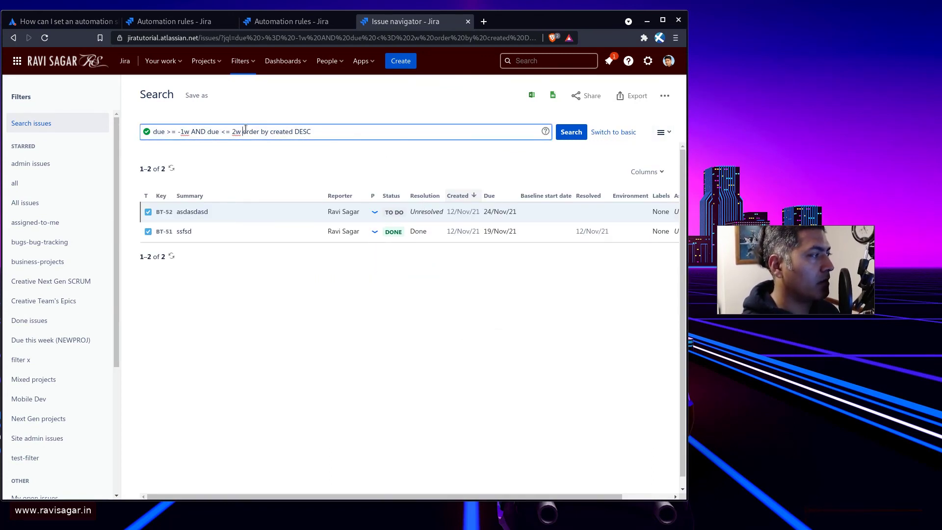
text(and )
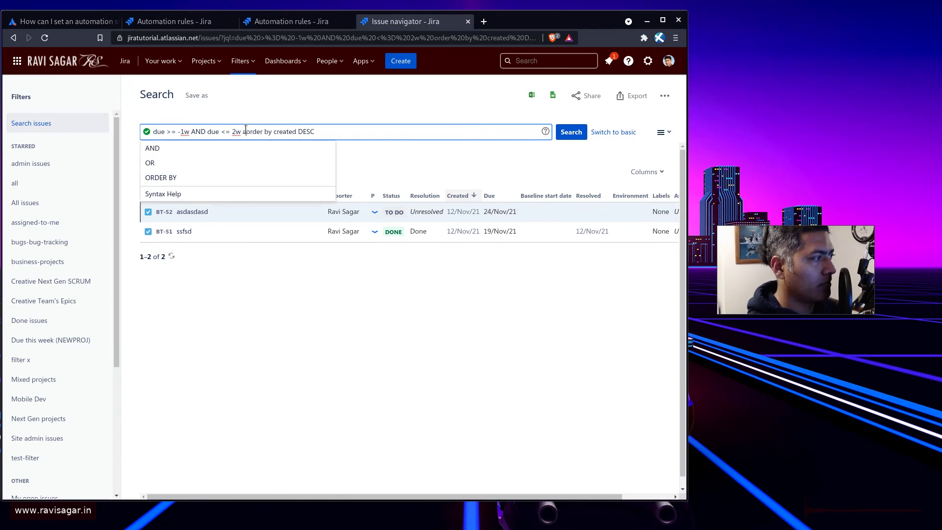
text(resolution)
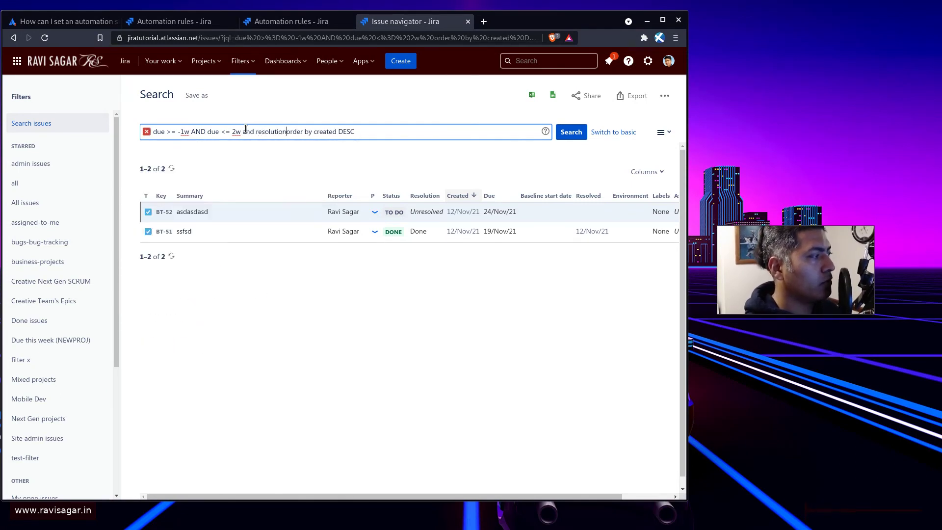
key(Down)
key(Down)
key(Down)
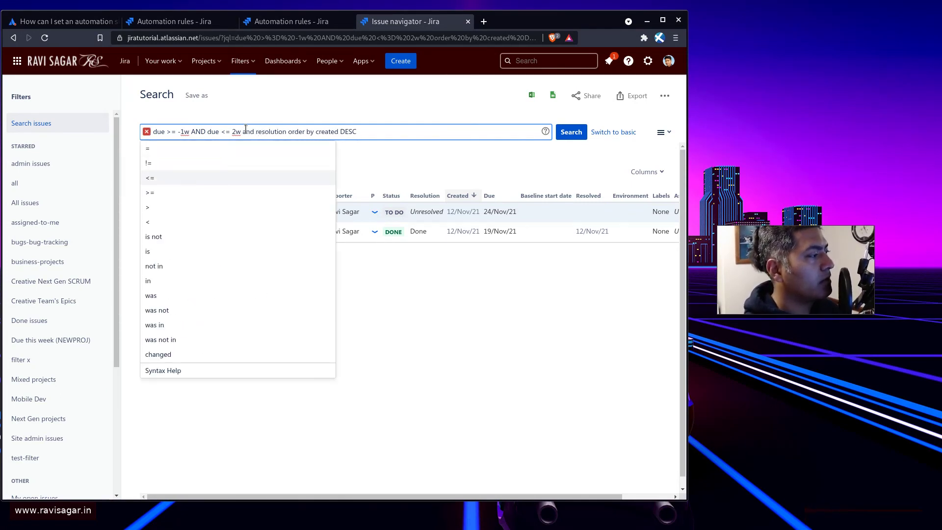
key(Up)
key(Return)
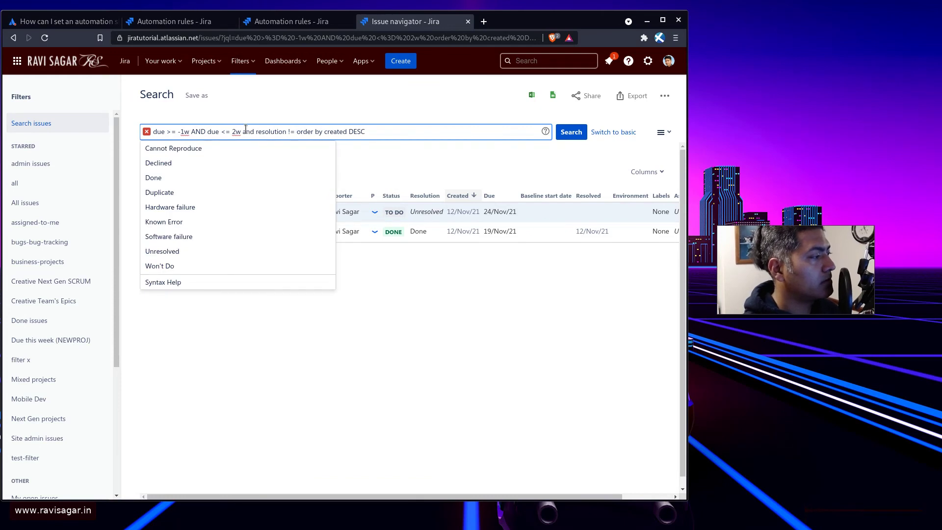
key(Down)
key(Down)
key(Down)
key(Down)
key(Down)
key(Down)
key(Down)
key(Down)
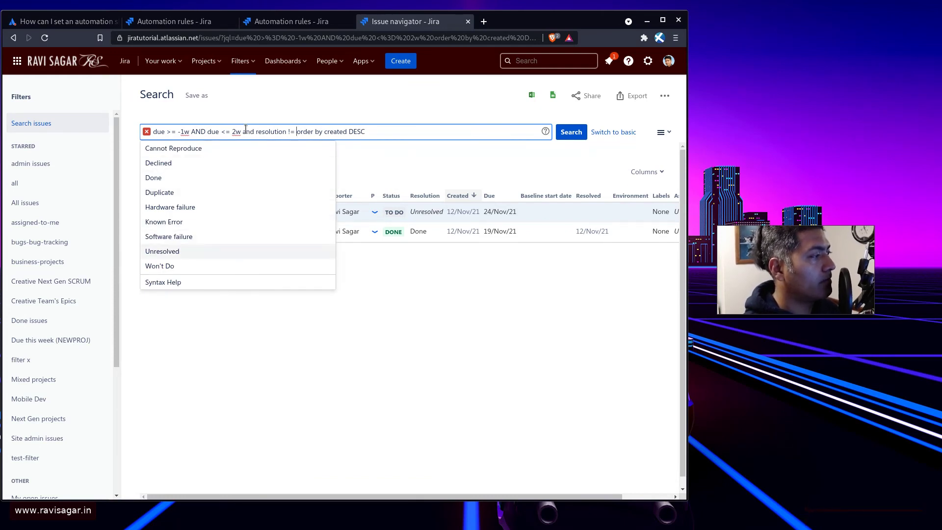
key(Return)
click(582, 137)
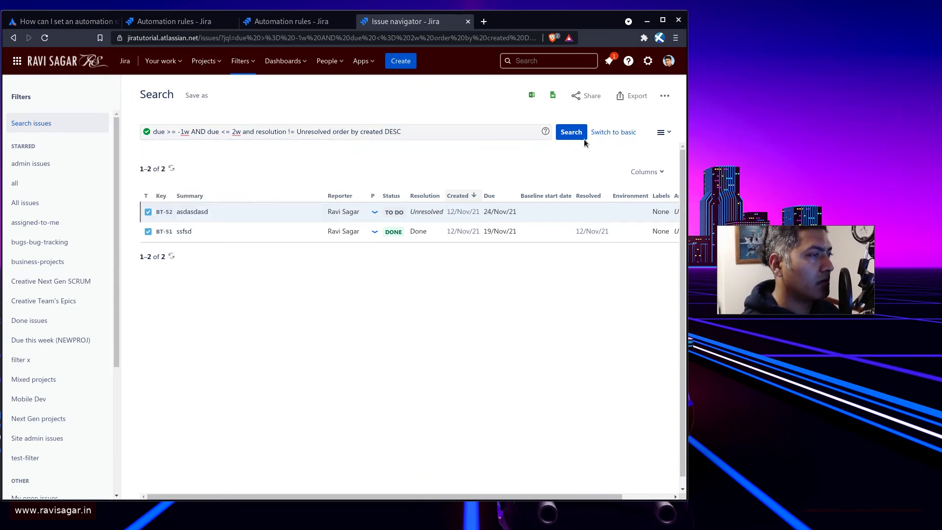
click(571, 134)
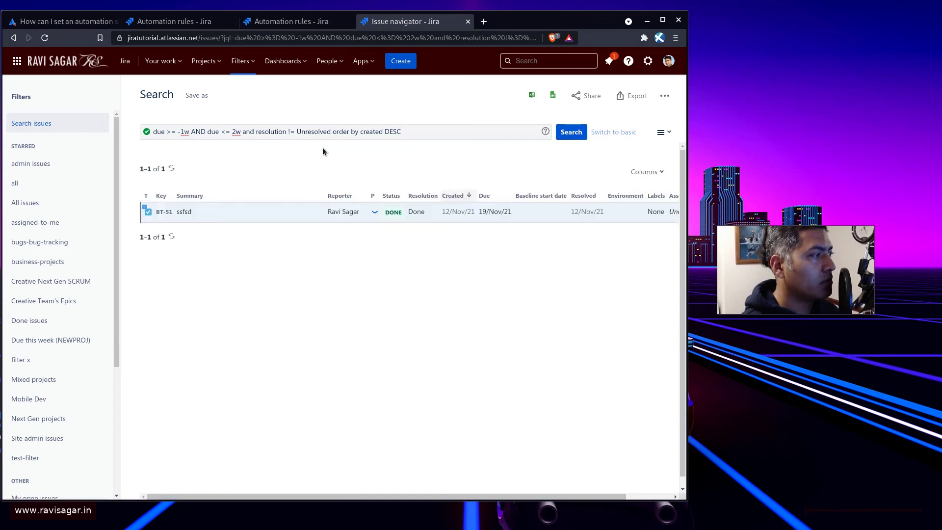
Step: Change the resolution condition's operator to "=" so it reads "resolution = Unresolved", and run the search
click(290, 133)
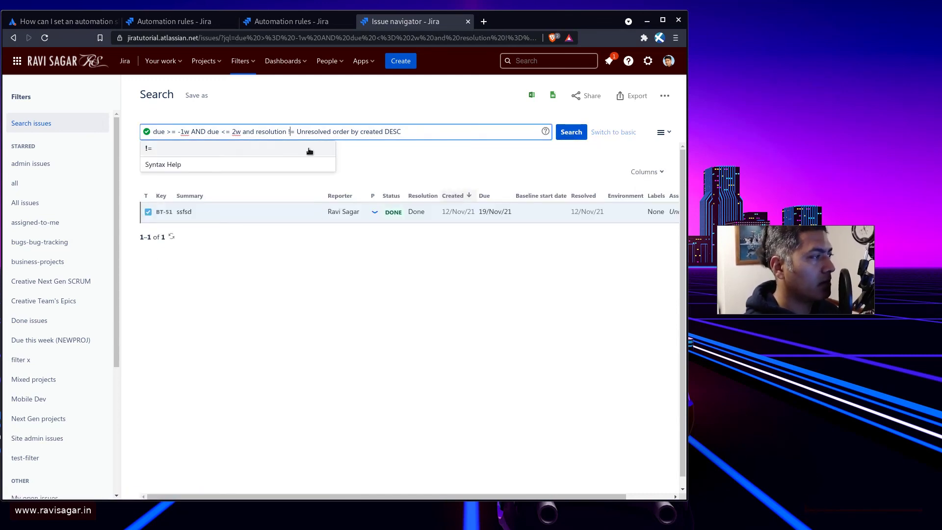
key(Delete)
text(=)
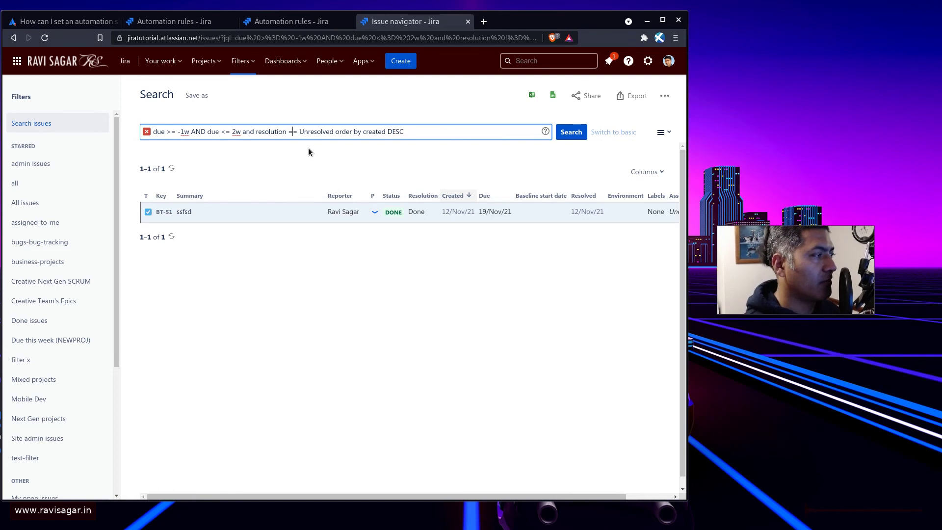
key(BackSpace)
click(402, 149)
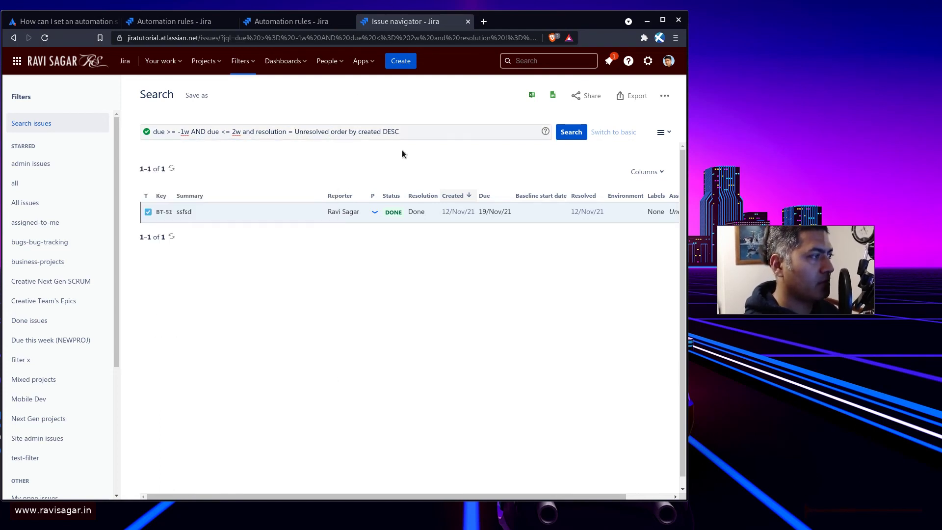
click(570, 133)
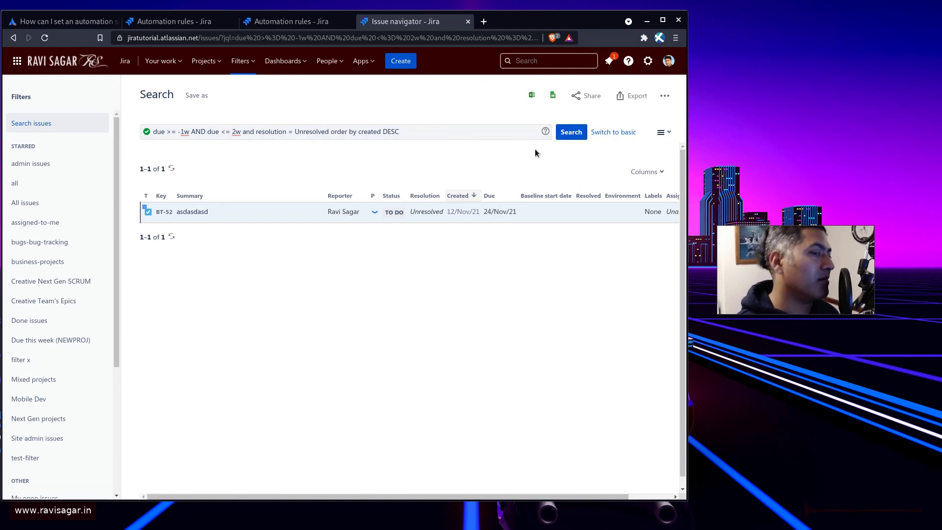
Step: Switch the search to basic mode to examine its Resolution filter, and return to the Atlassian Community question about due-date Slack reminders
click(617, 133)
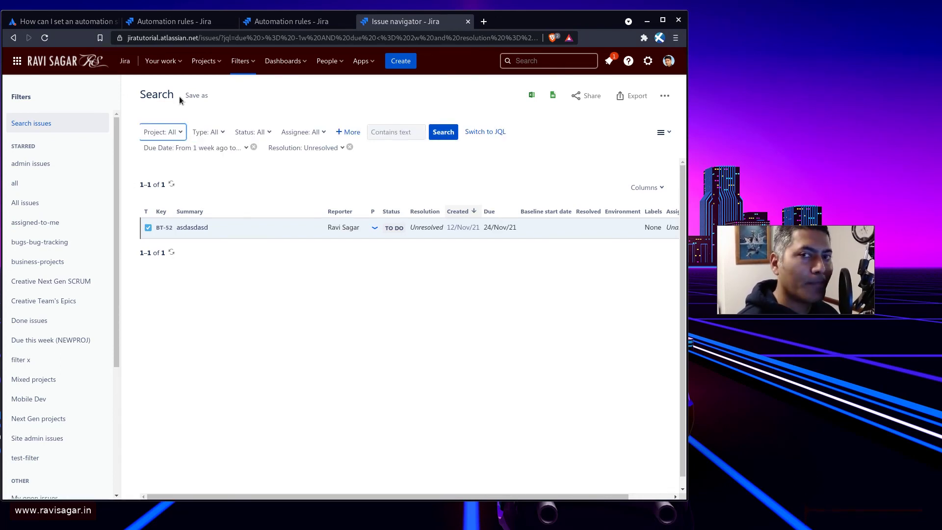
click(333, 149)
click(500, 171)
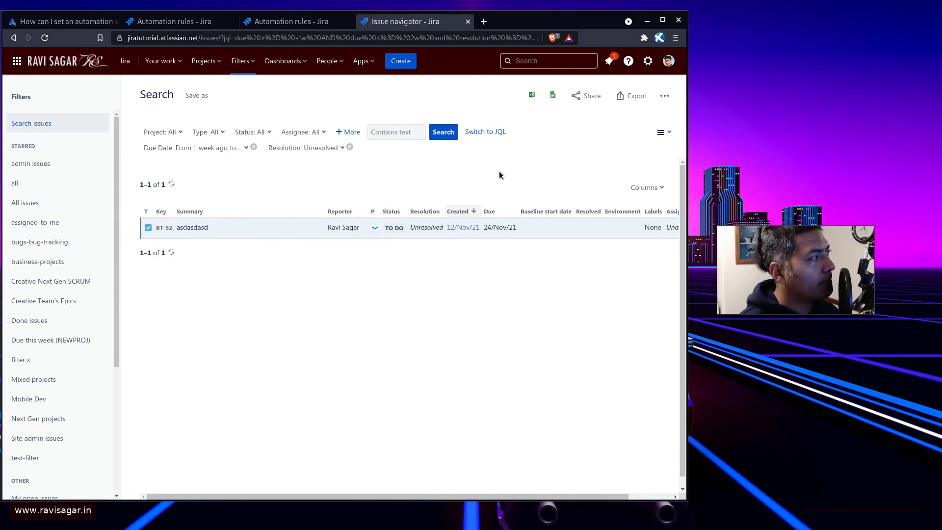
key(ctrl+1)
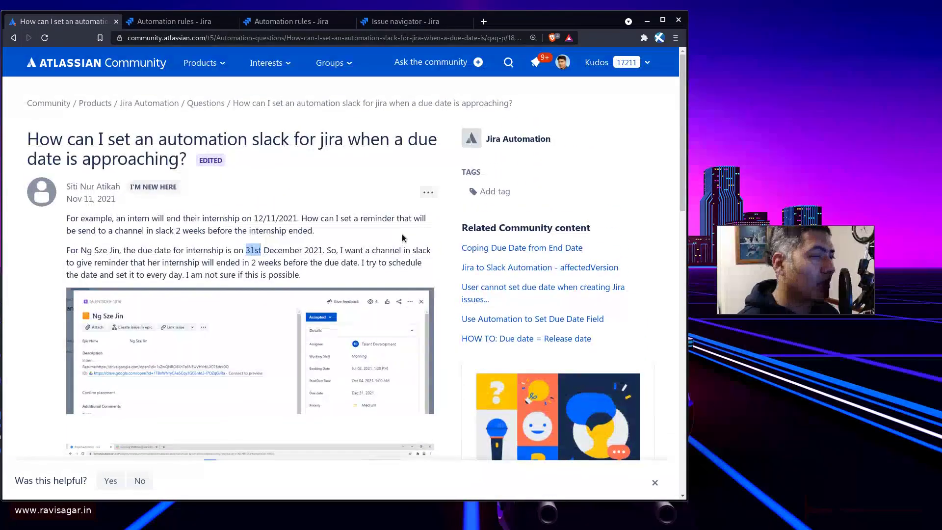